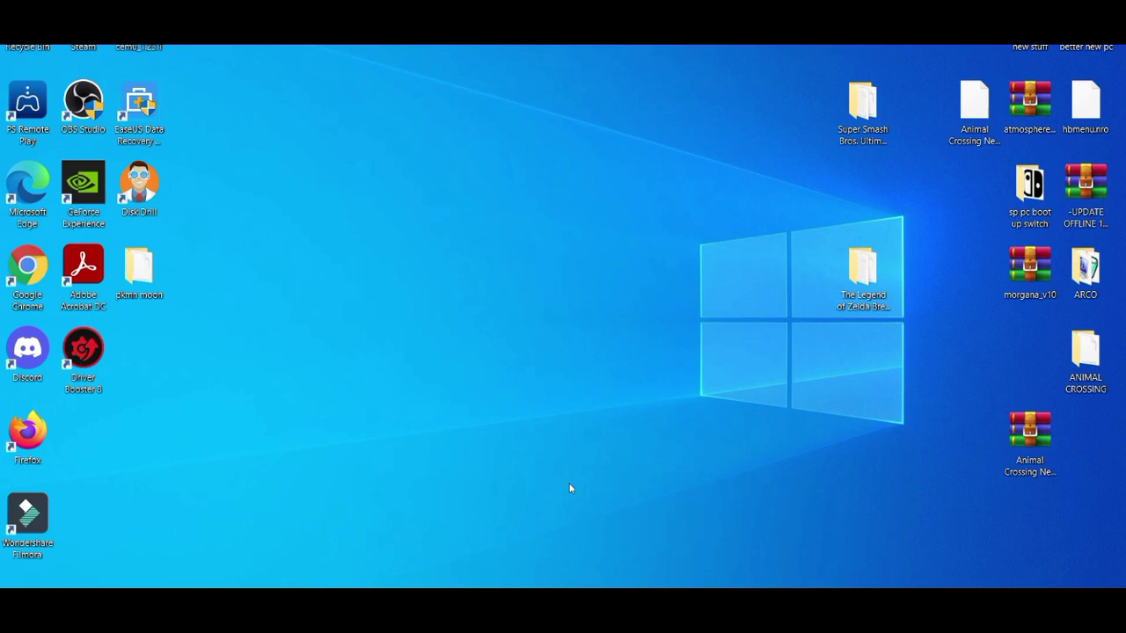
Download the Windows x64 installer, yuzu_install (5).exe, from the yuzu Downloads page
click(591, 588)
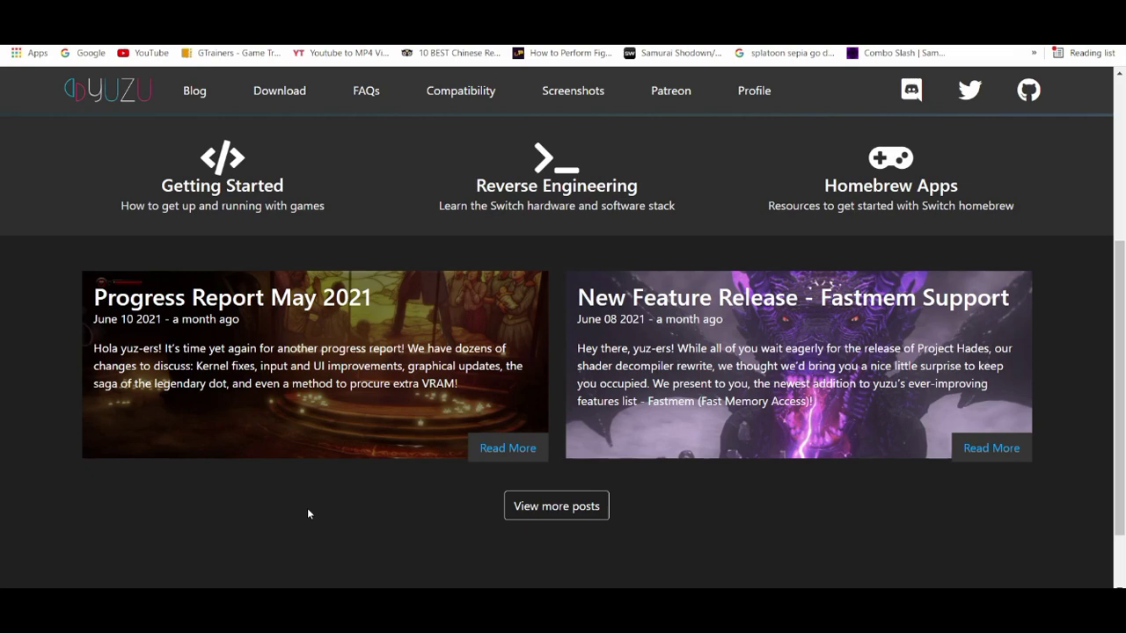
click(288, 95)
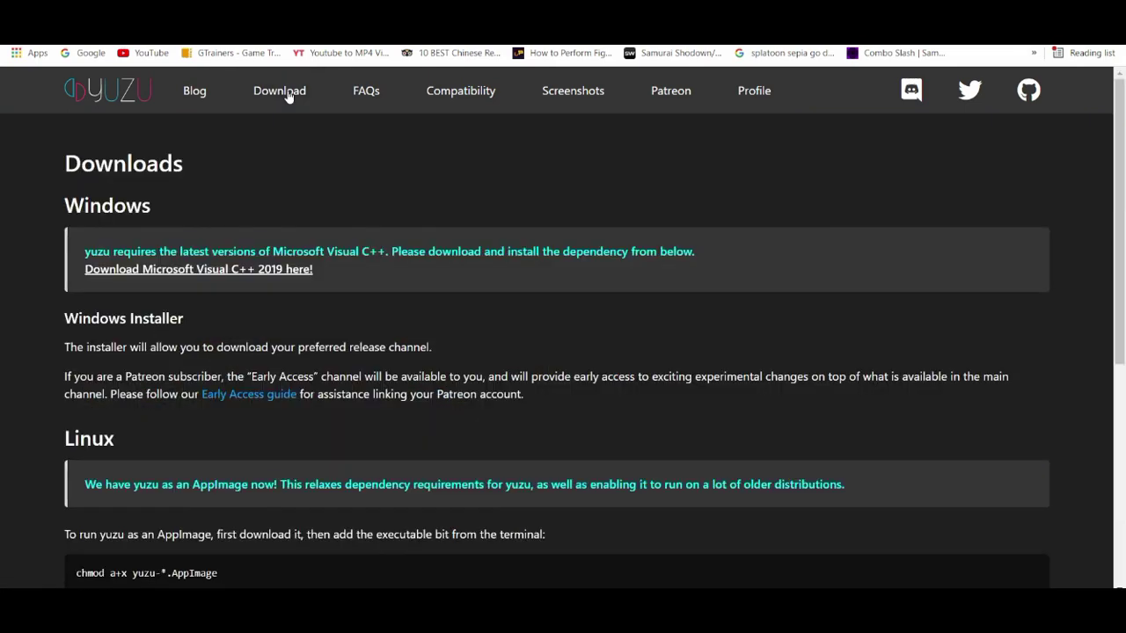
scroll(1123, 136, down, 5)
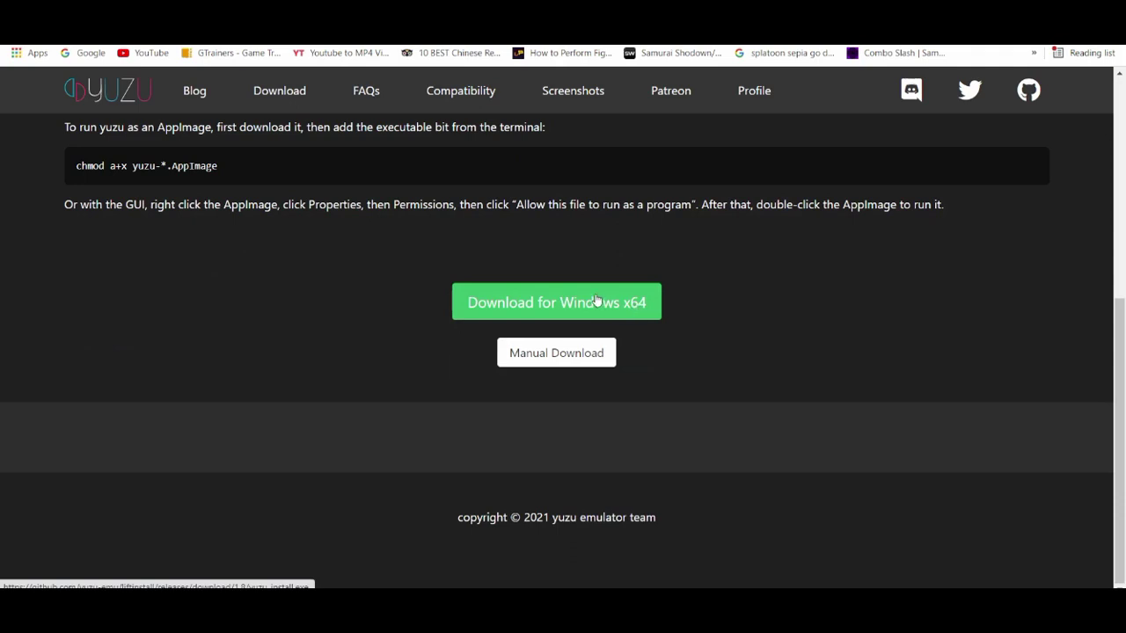
click(596, 312)
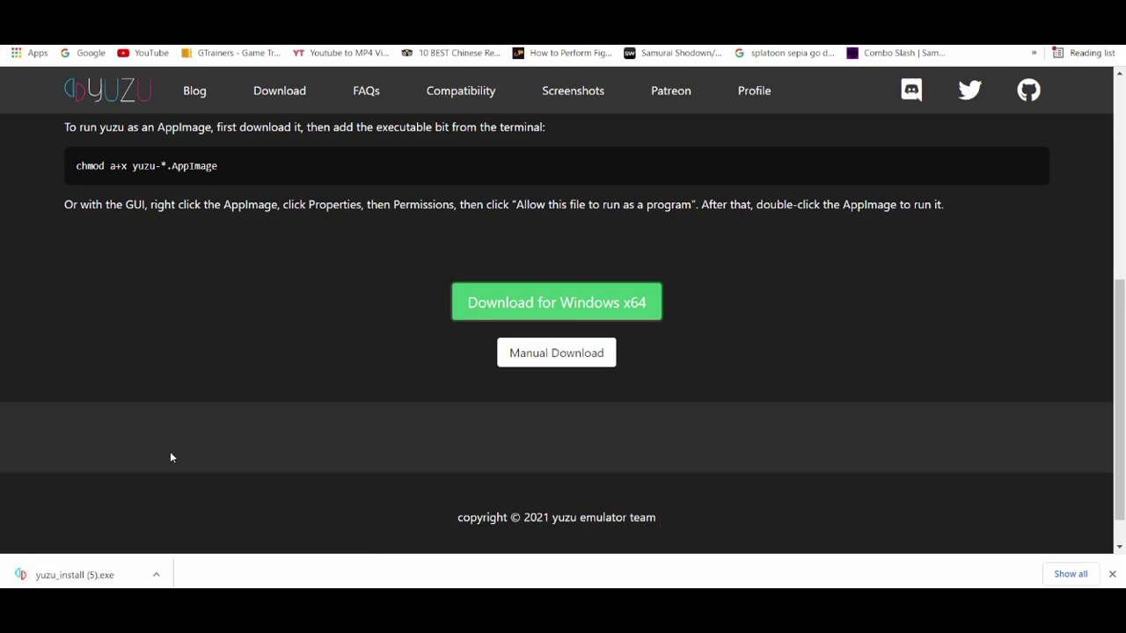
Run yuzu_install (5).exe and install yuzu with a desktop shortcut
click(76, 580)
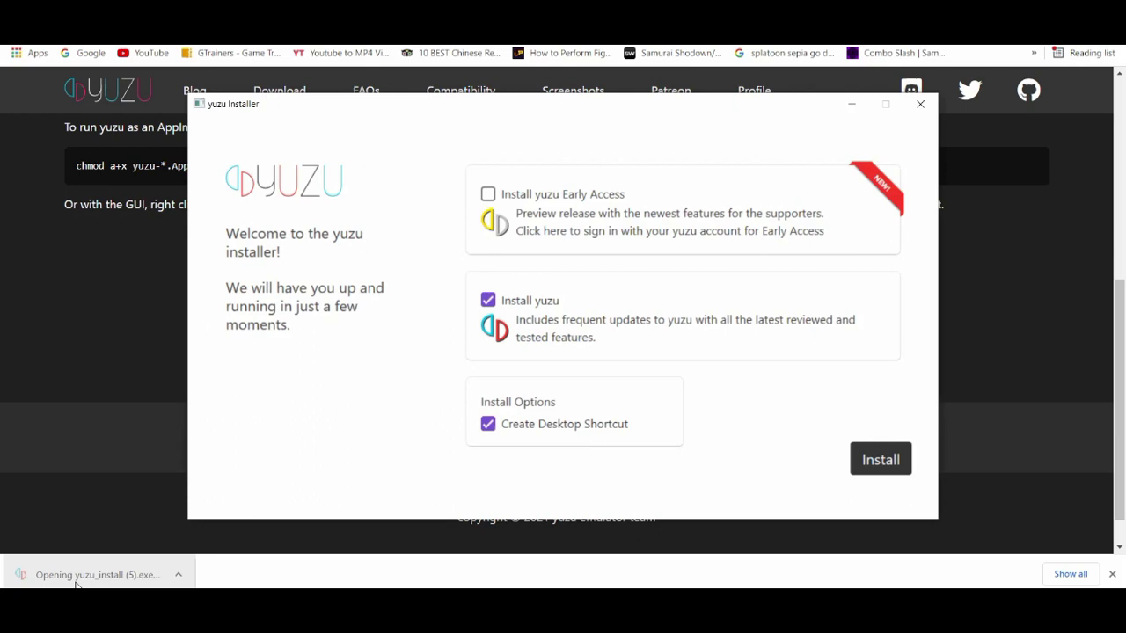
click(876, 464)
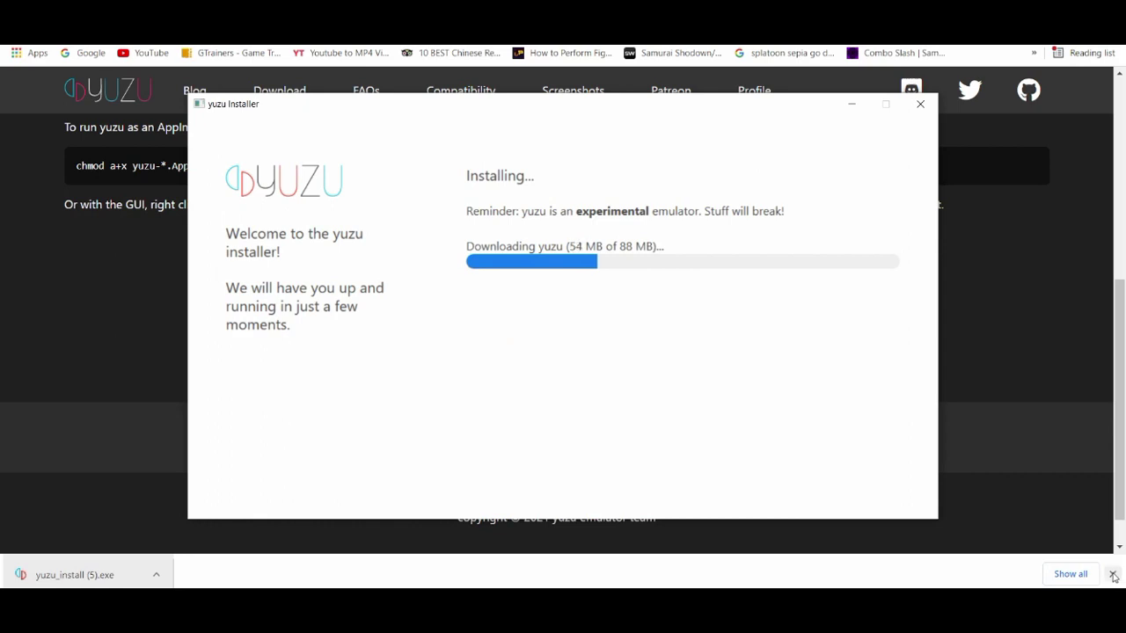
click(1113, 574)
key(alt+Tab)
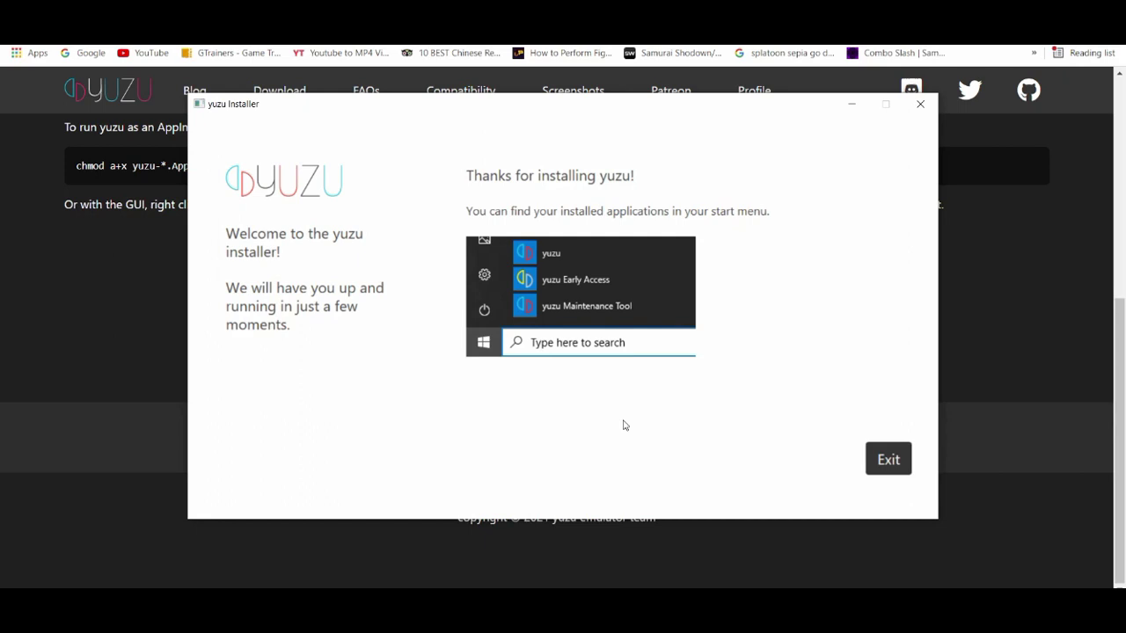
Exit the installer, dismiss Derivation Components Missing, accept Telemetry, and close yuzu
click(888, 460)
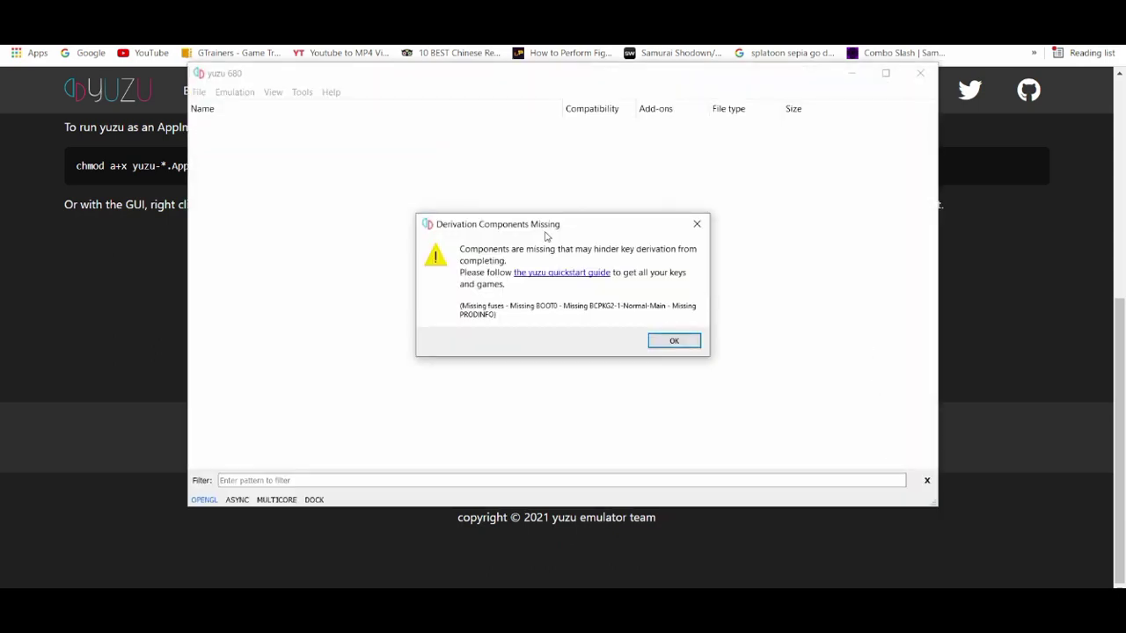
click(677, 343)
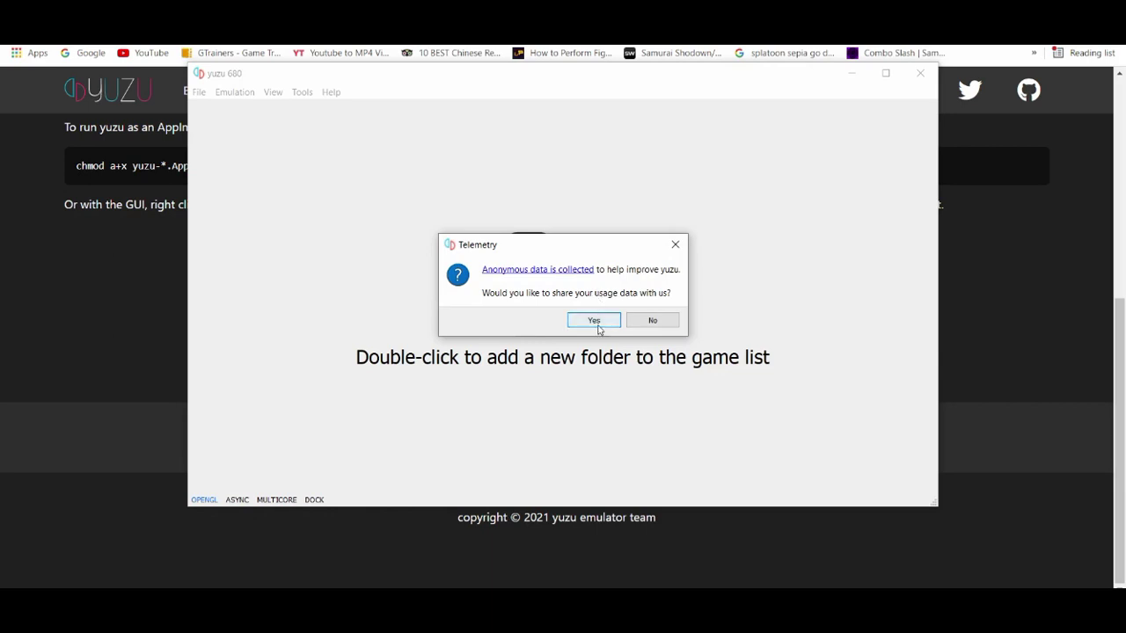
click(594, 321)
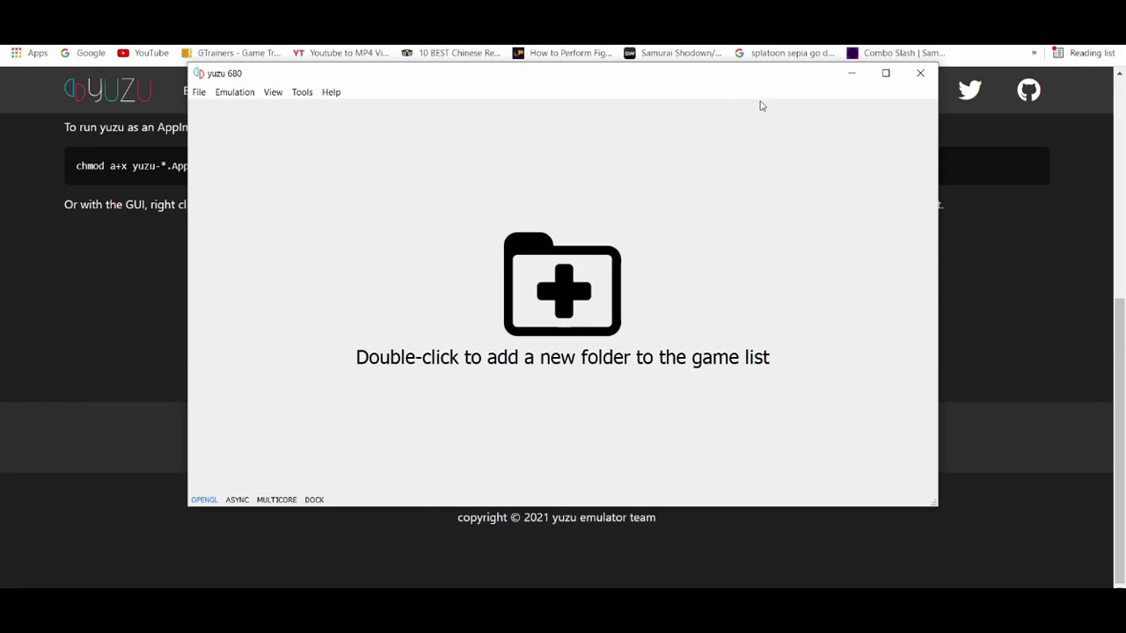
click(923, 78)
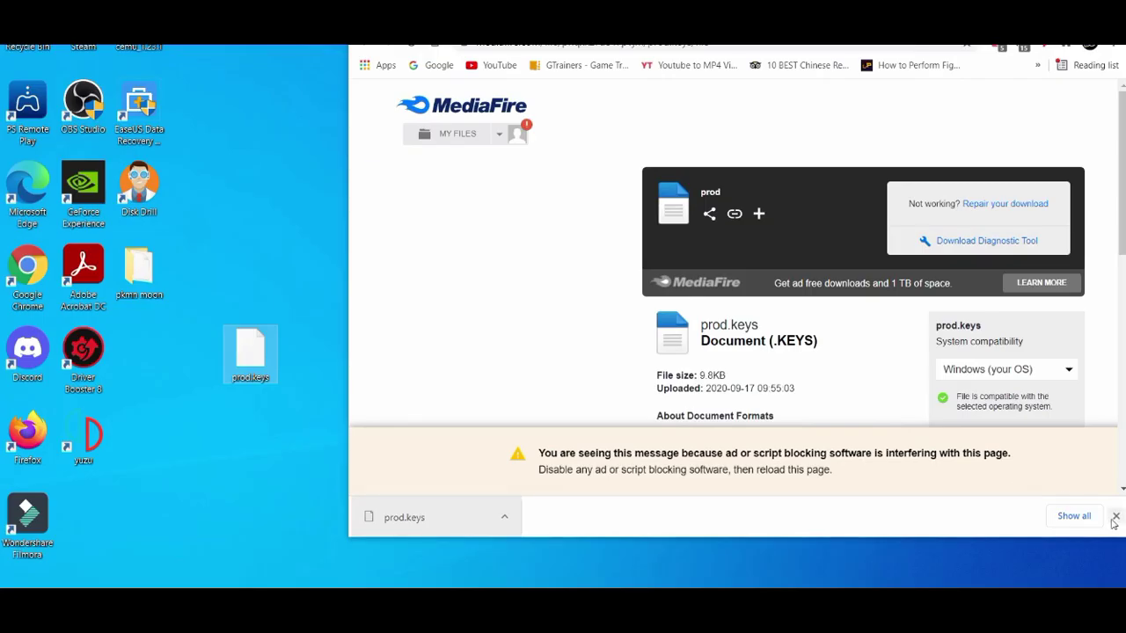
Close the MediaFire browser window and open the %appdata% Roaming folder
click(1114, 517)
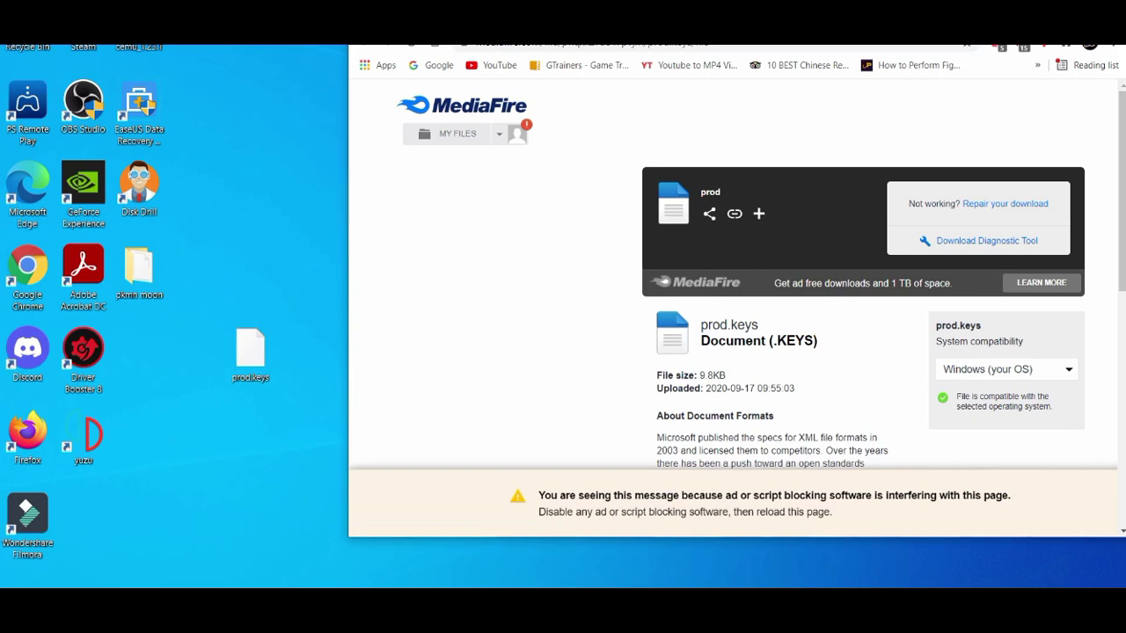
key(alt+F4)
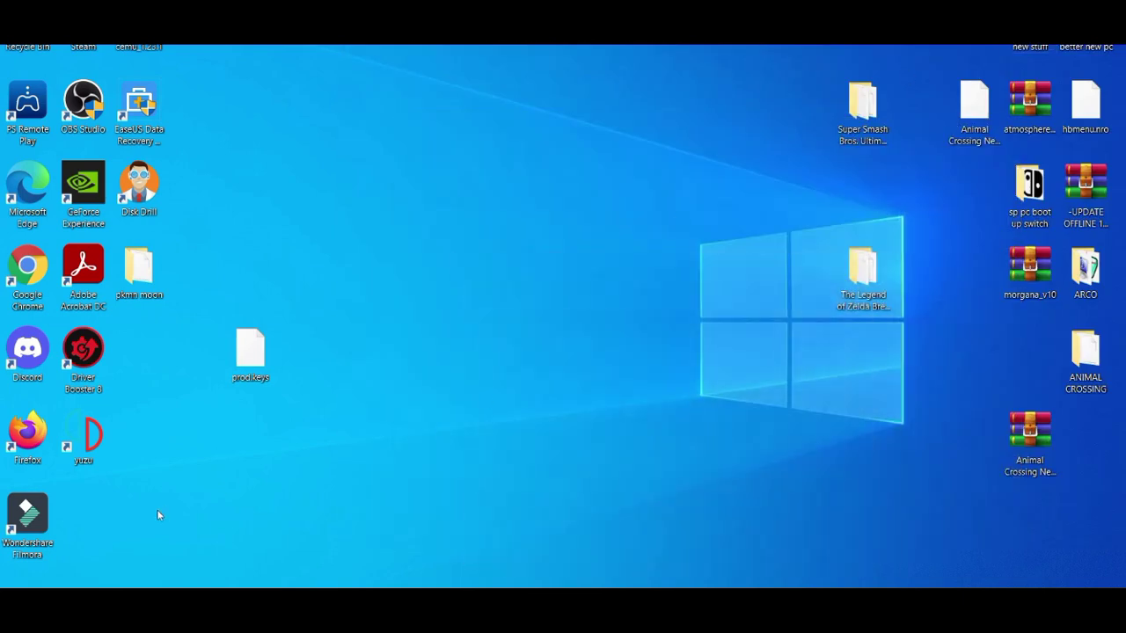
key(super)
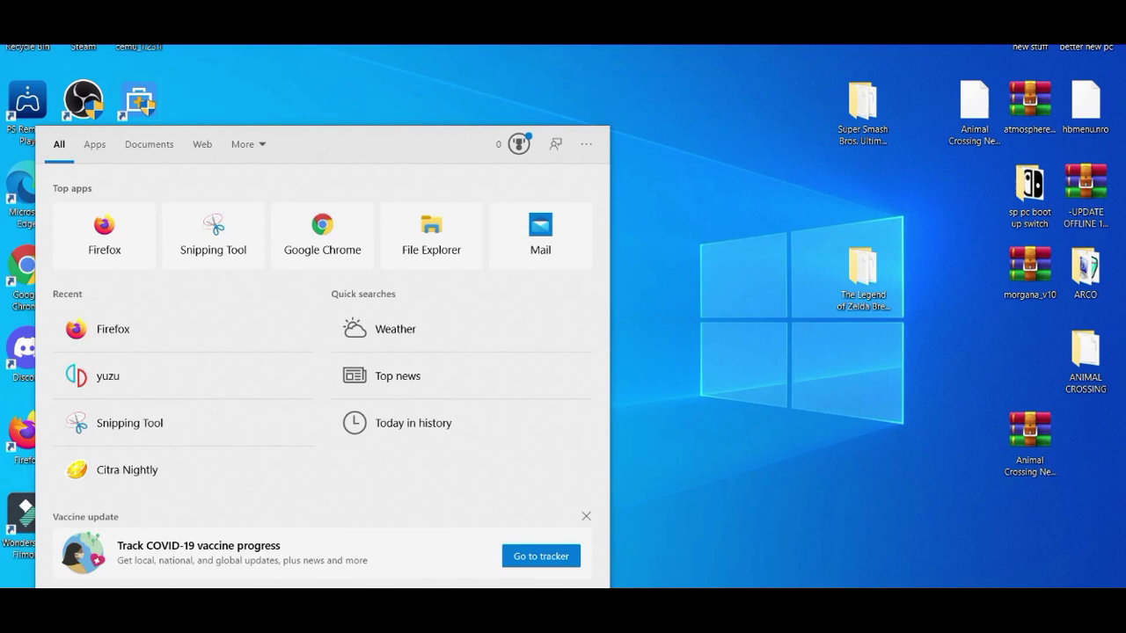
text(%appdata%)
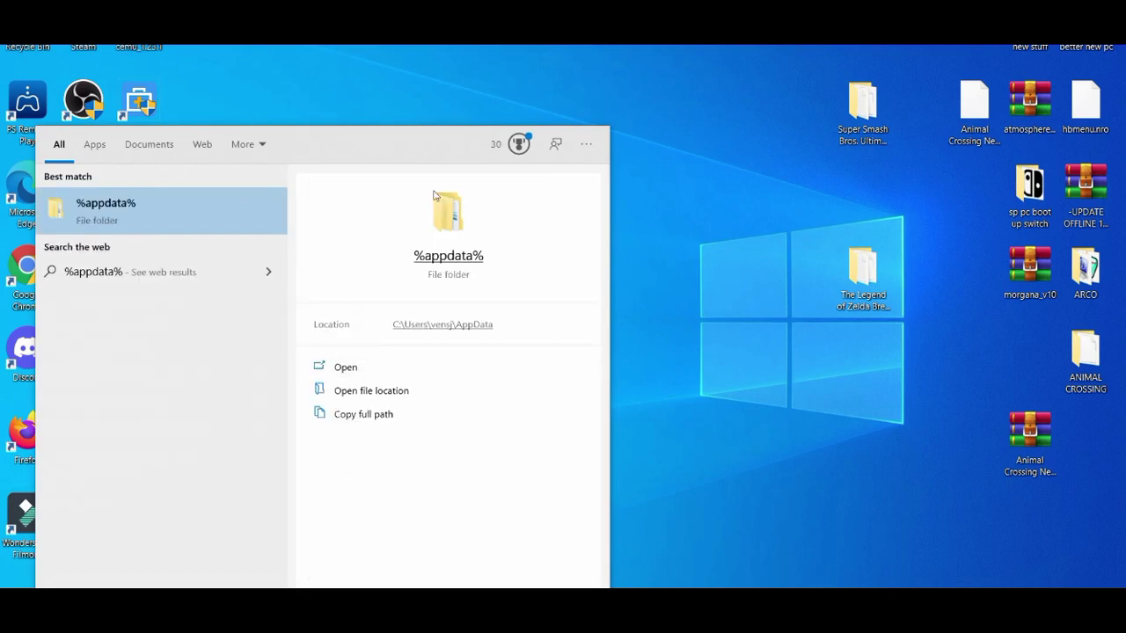
key(Return)
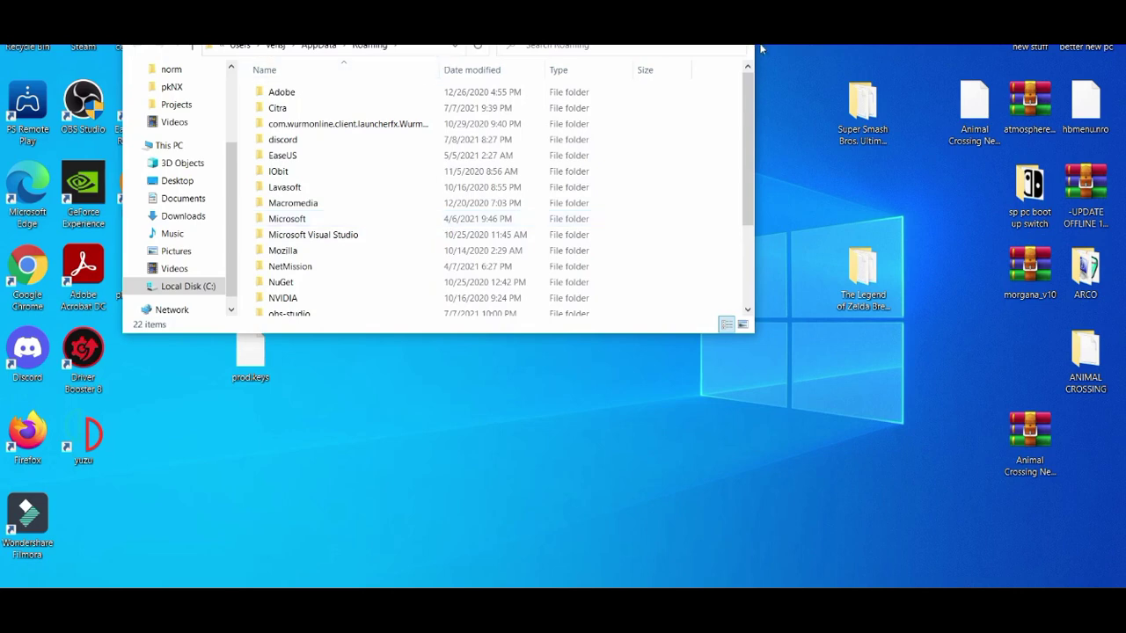
Move prod.keys from the desktop into Roaming\yuzu\keys, then close Explorer
drag(748, 106, 747, 185)
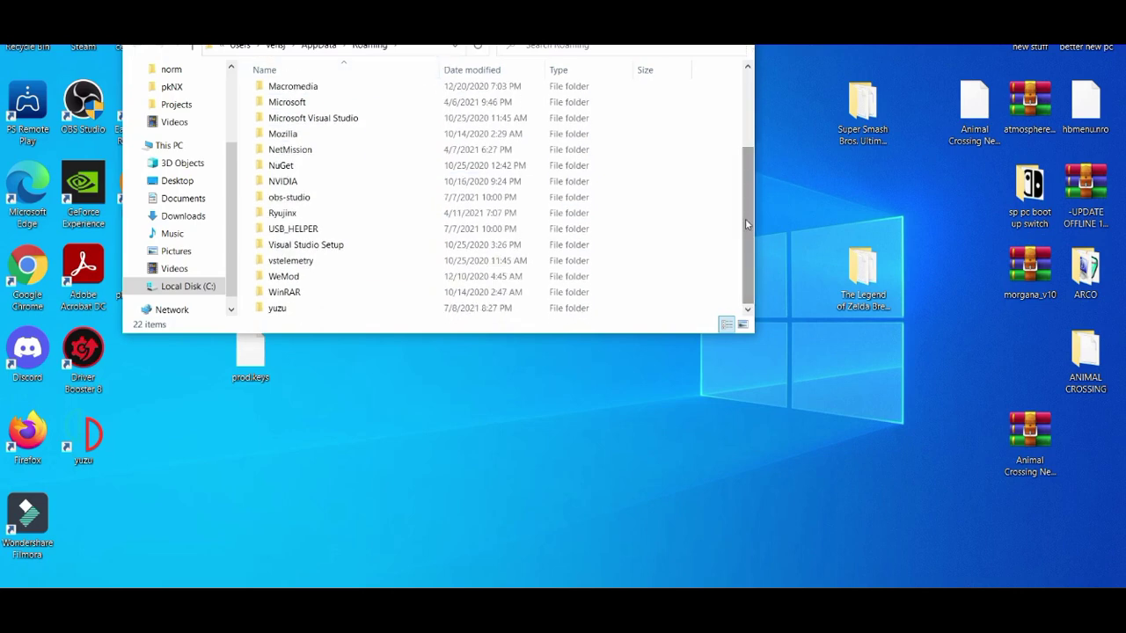
double_click(294, 313)
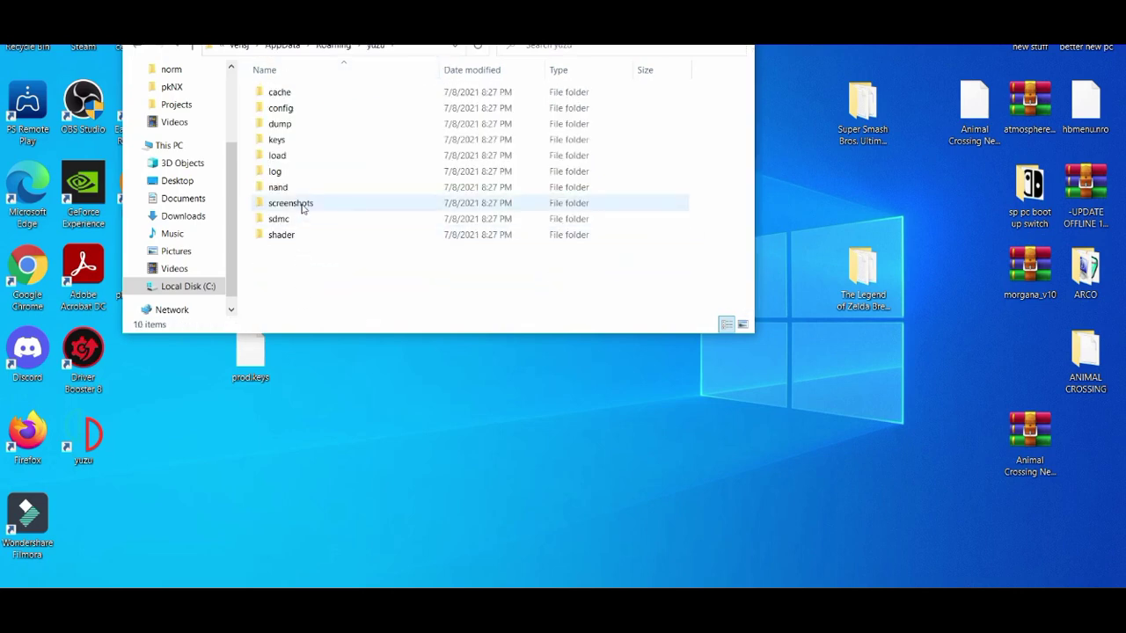
double_click(293, 143)
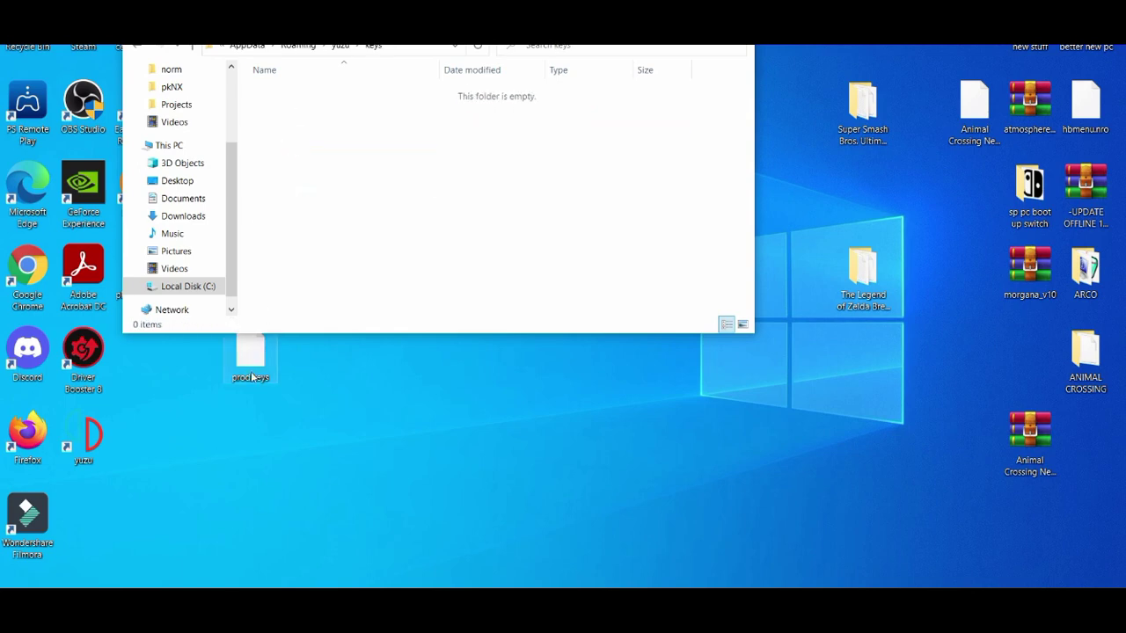
drag(251, 357, 344, 150)
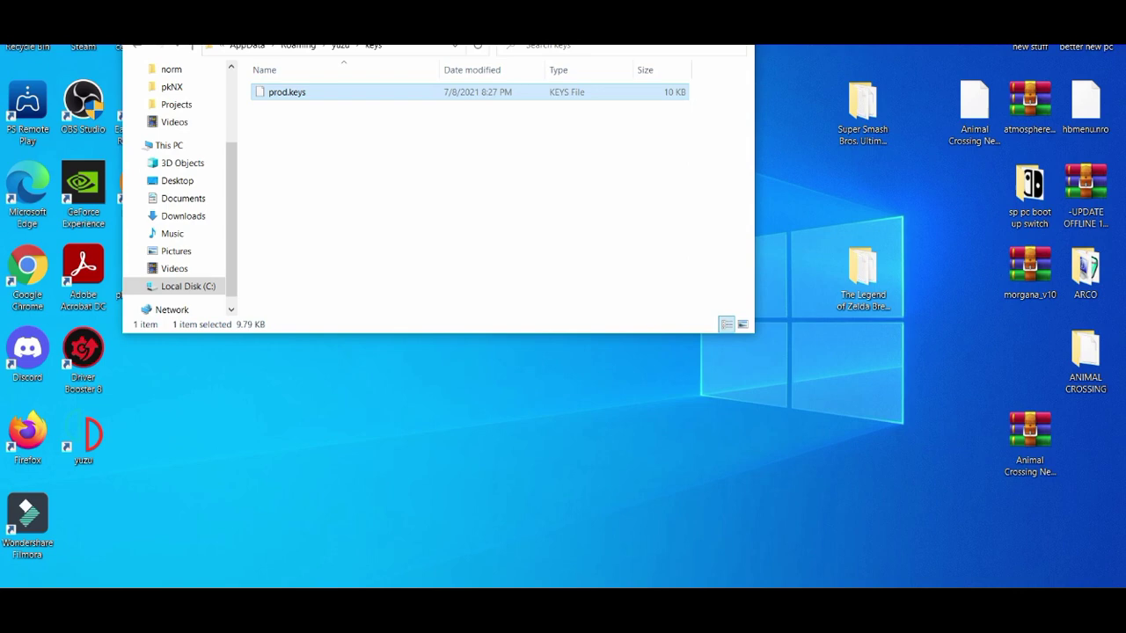
key(alt+F4)
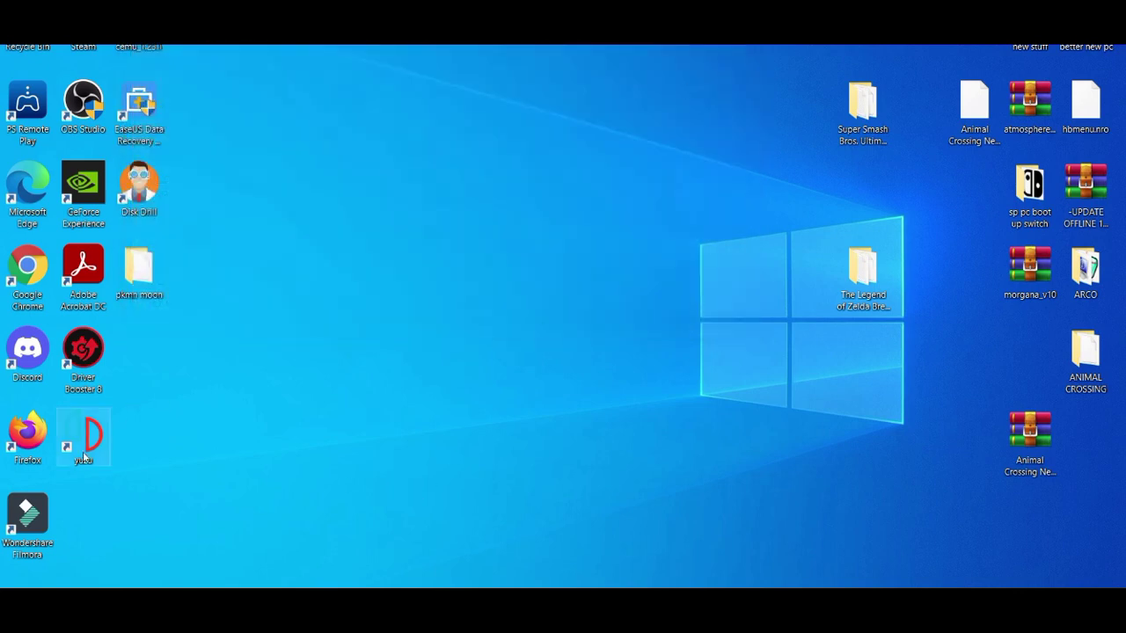
Relaunch yuzu from its desktop shortcut and move its window toward the upper left
double_click(83, 451)
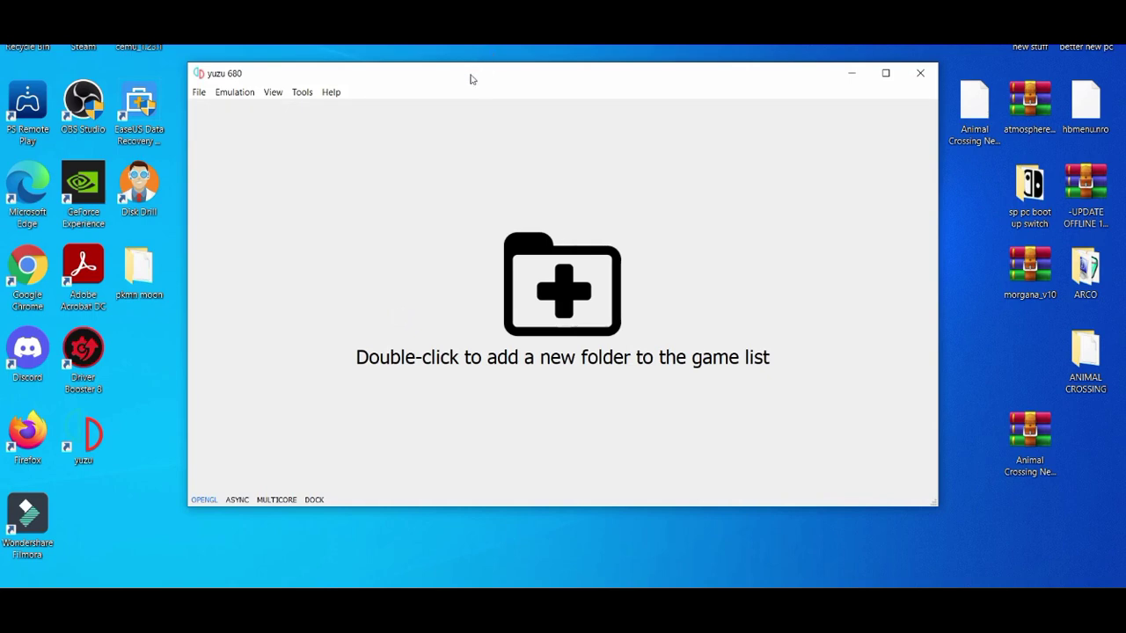
drag(466, 73, 424, 40)
click(152, 51)
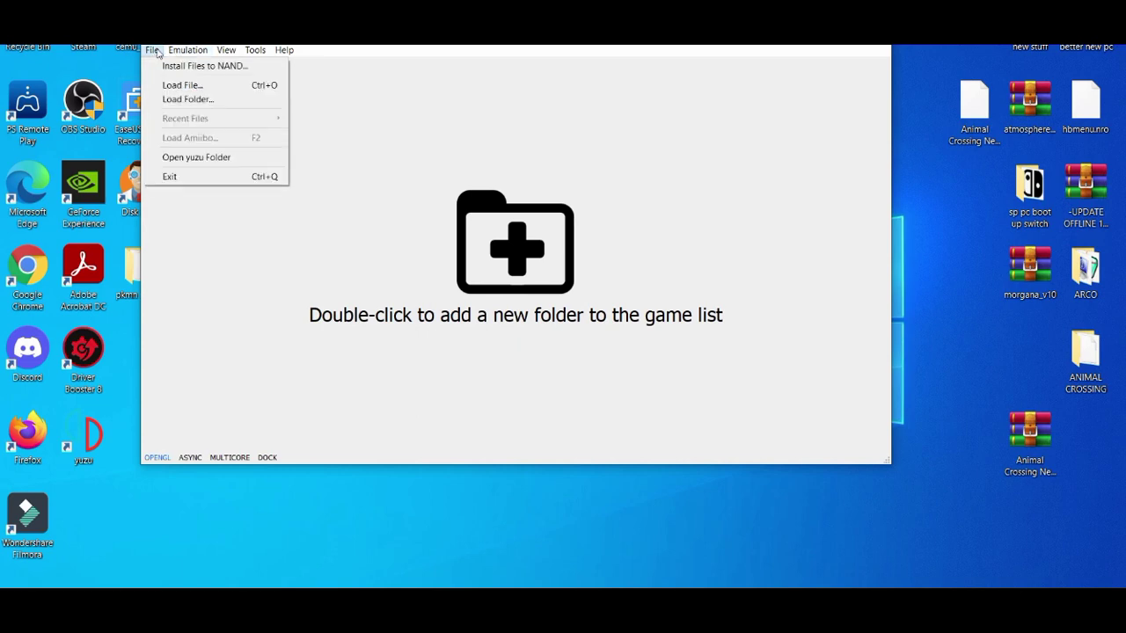
Set the General > UI theme to Dark Colorful and confirm with OK
mouse_move(187, 51)
click(190, 126)
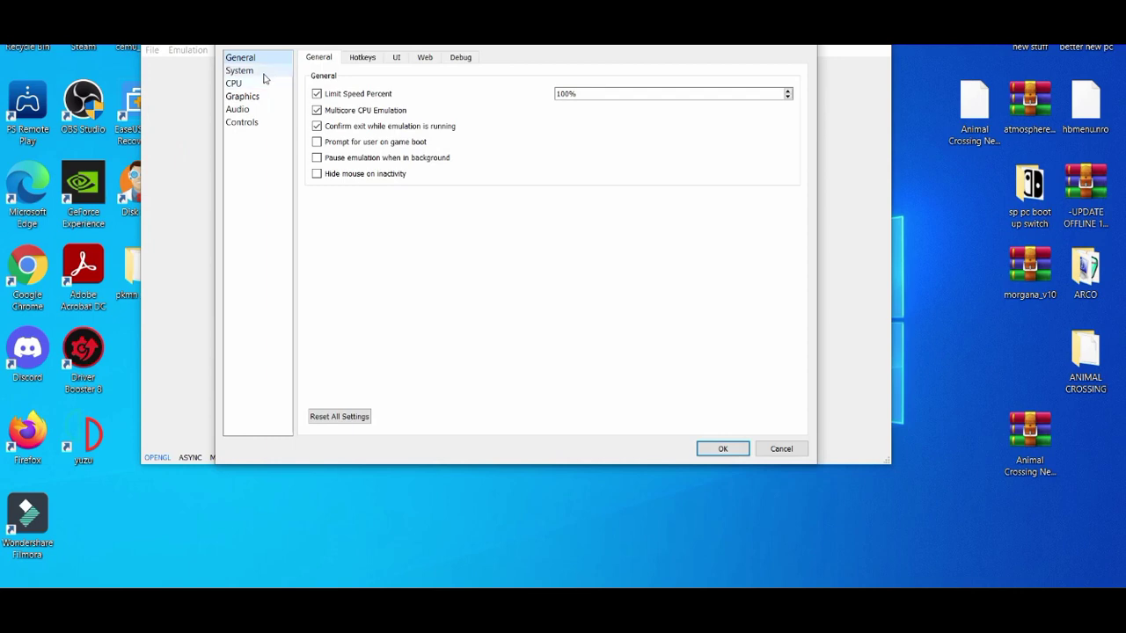
click(264, 74)
click(263, 60)
click(395, 57)
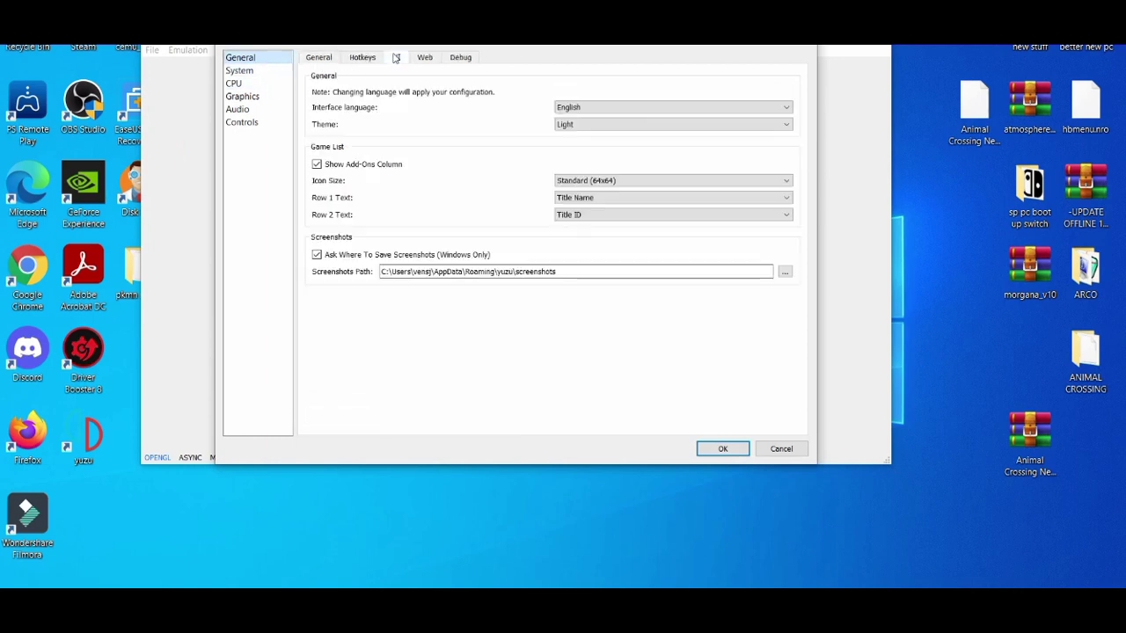
click(585, 124)
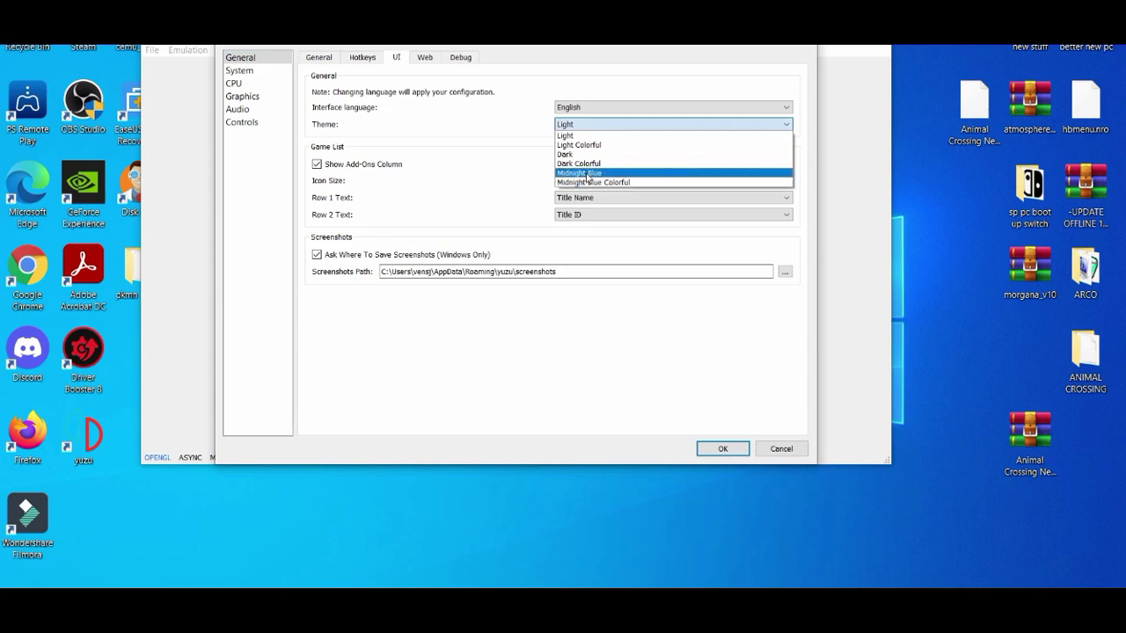
click(585, 164)
click(723, 448)
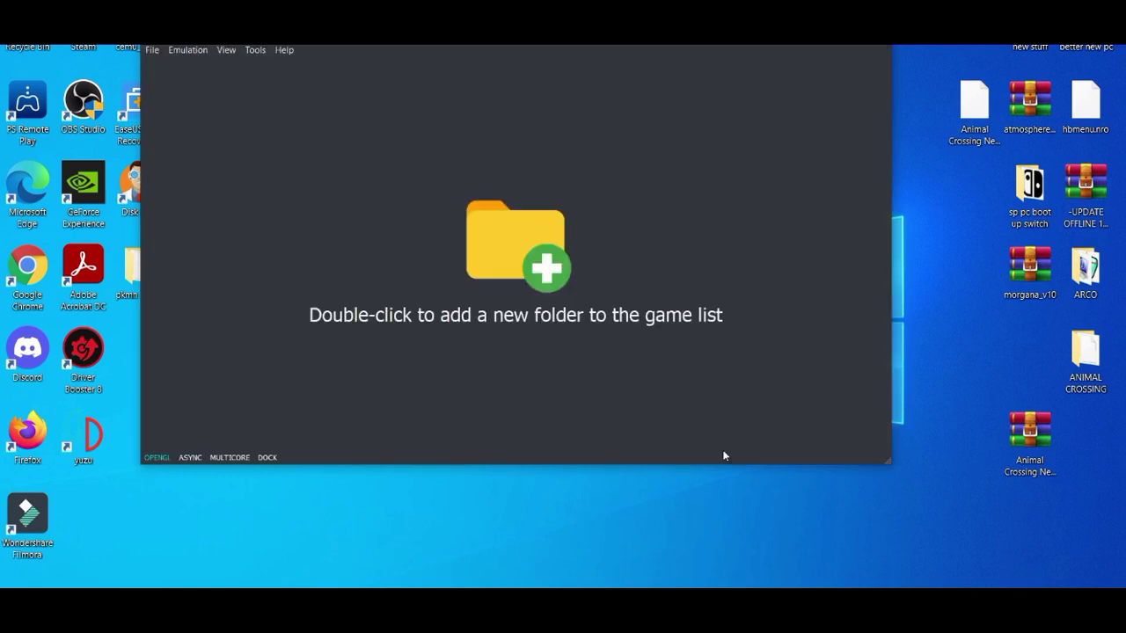
Reopen Emulation > Configure and review the System, Graphics and Advanced graphics settings
click(198, 51)
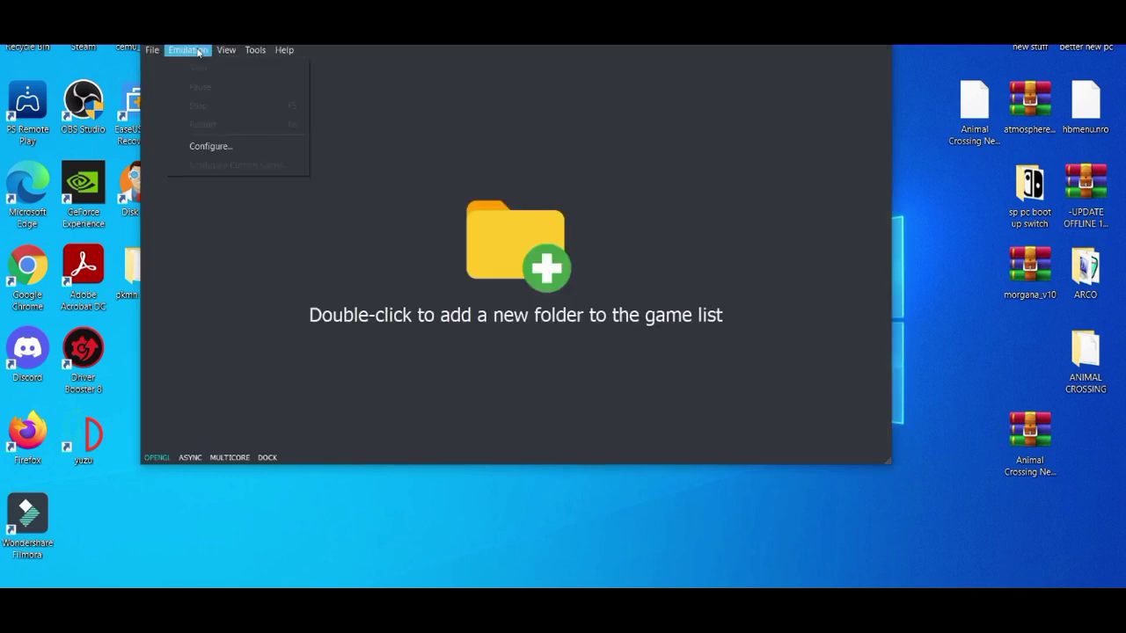
click(213, 148)
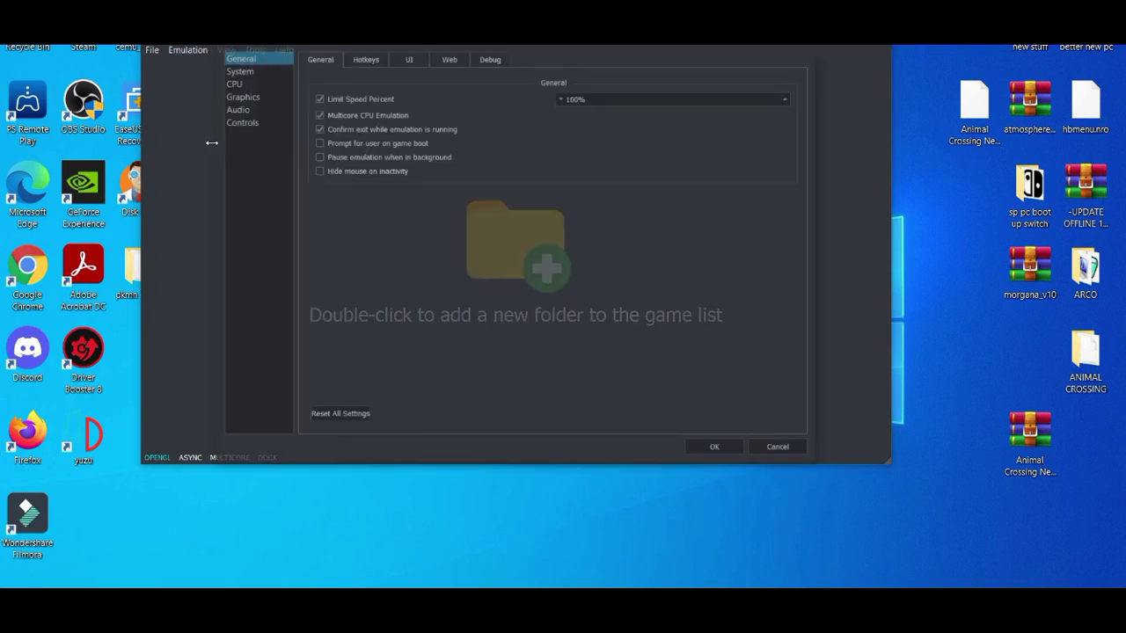
click(237, 70)
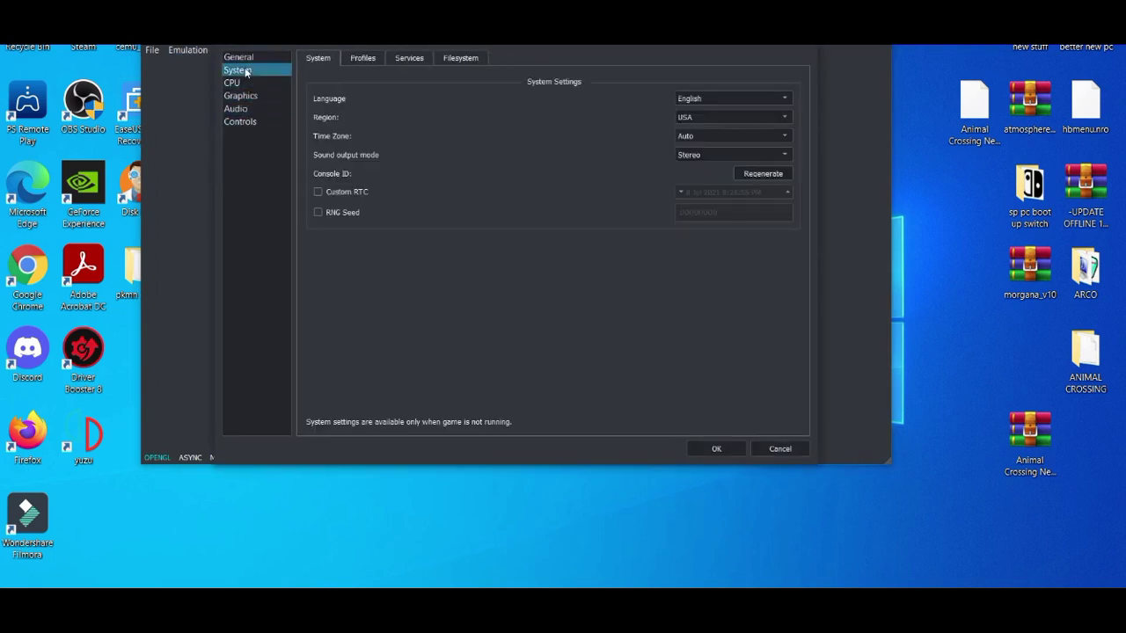
click(249, 96)
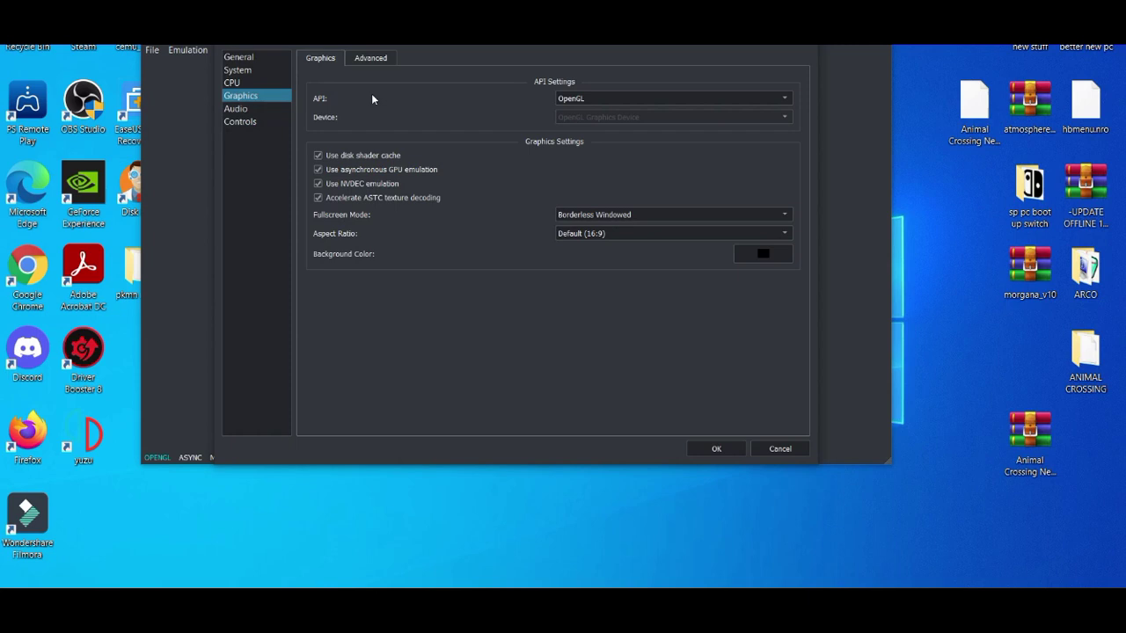
click(370, 58)
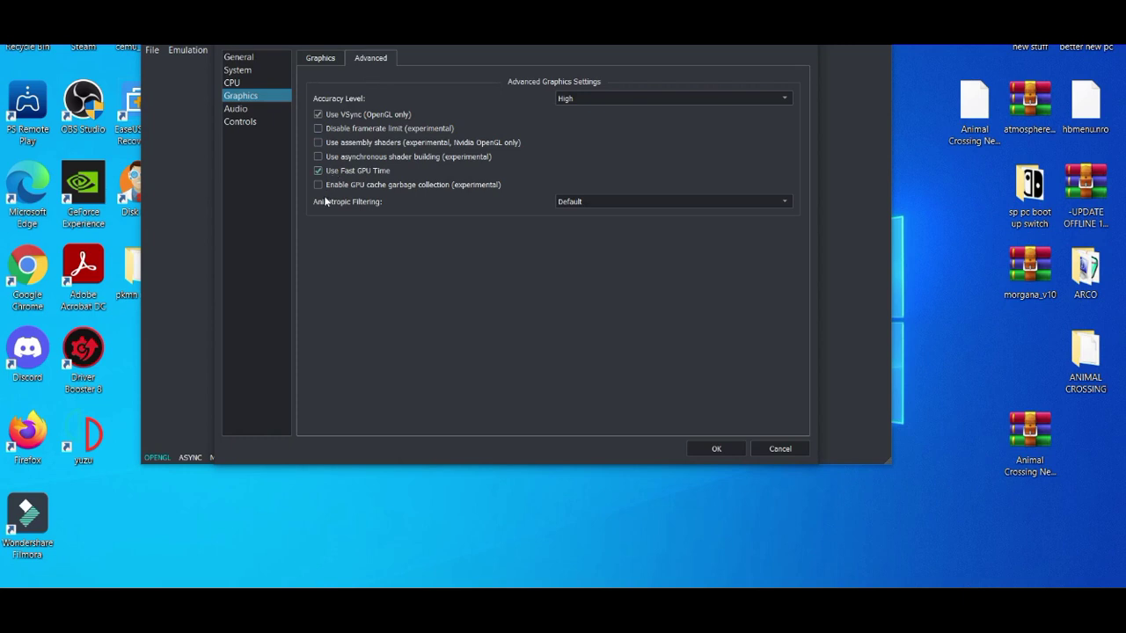
click(330, 57)
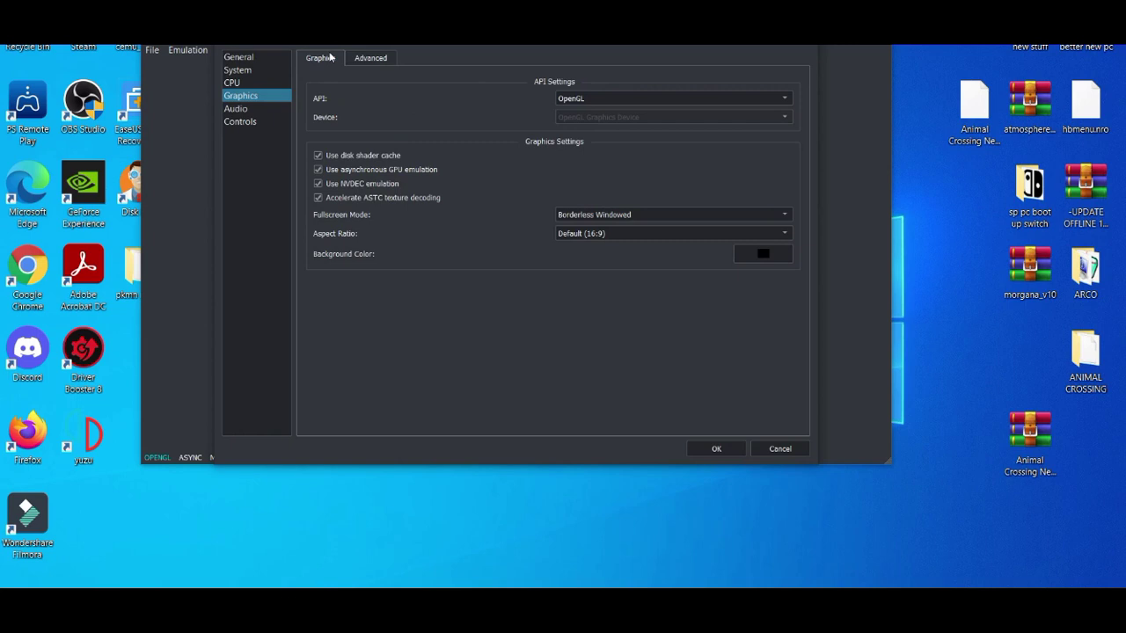
right_click(170, 535)
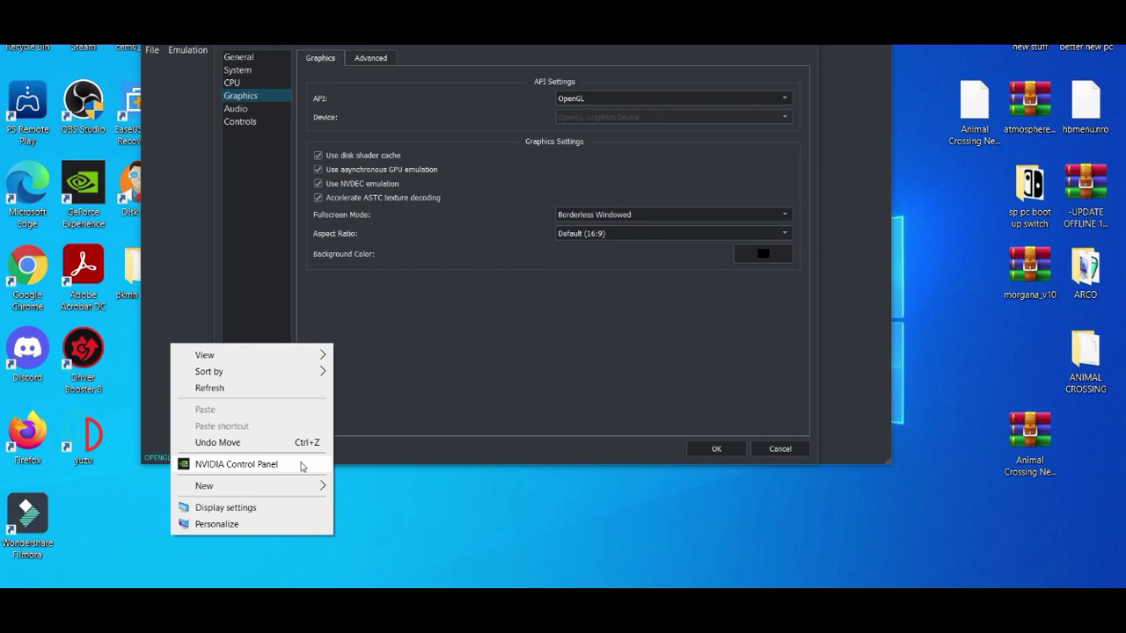
click(404, 296)
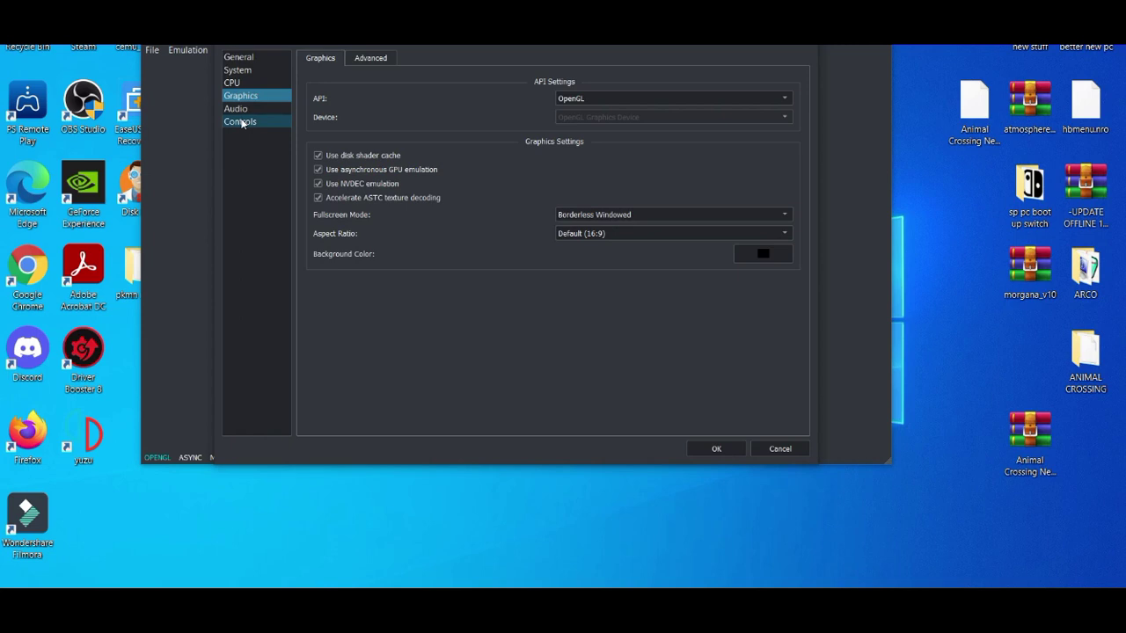
Give player 1 a Pro Controller on XBox One Controller 0 and acknowledge the analog stick prompt
click(242, 123)
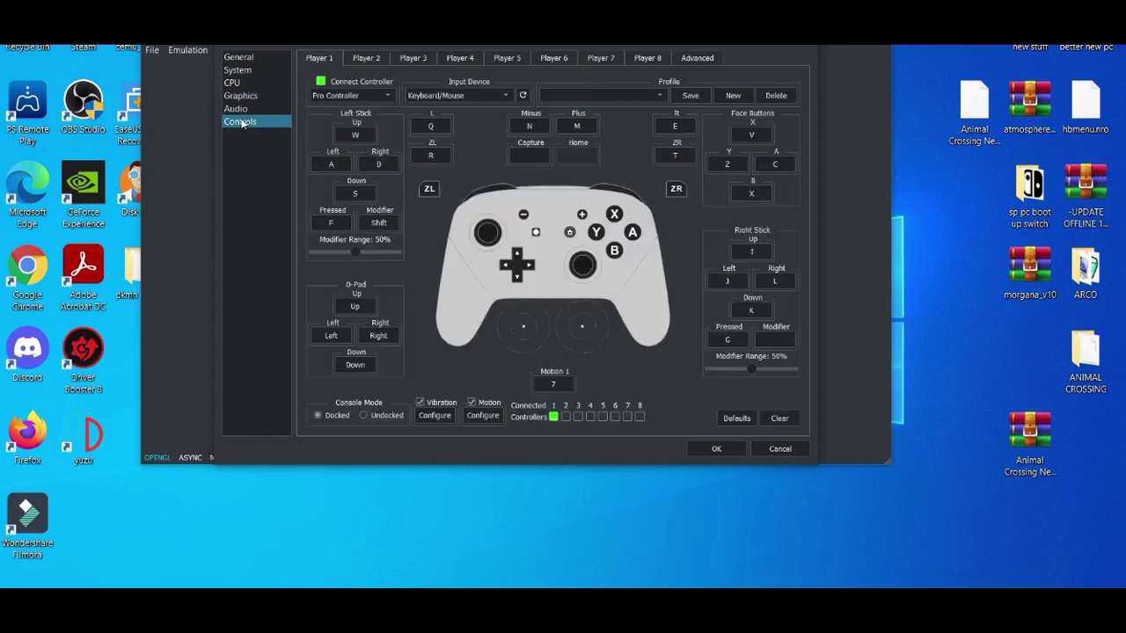
click(368, 96)
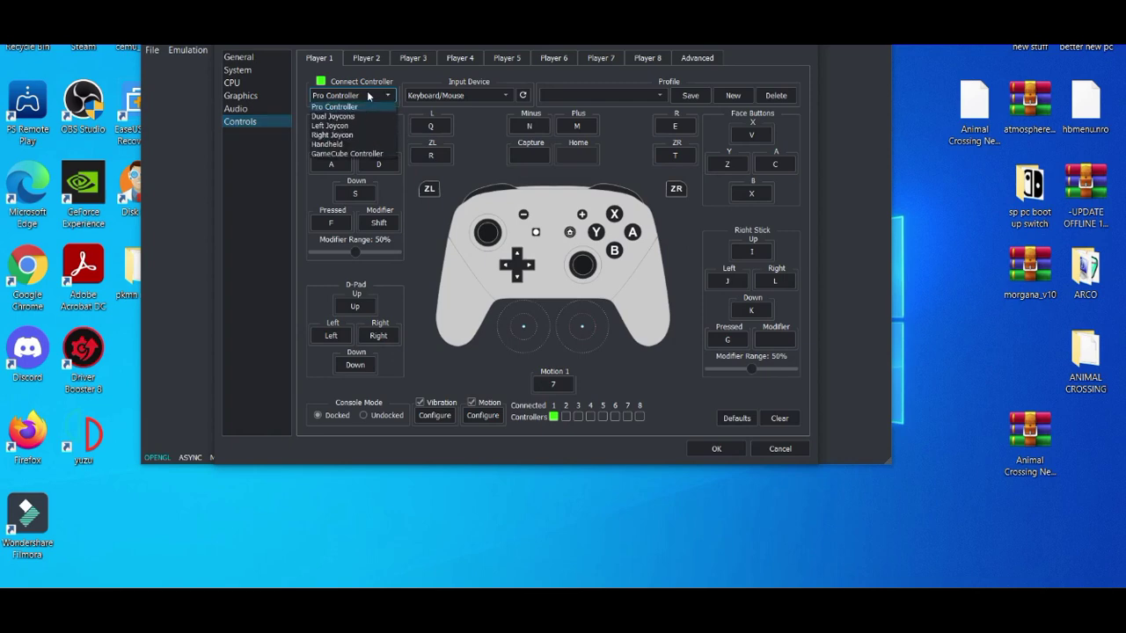
click(368, 95)
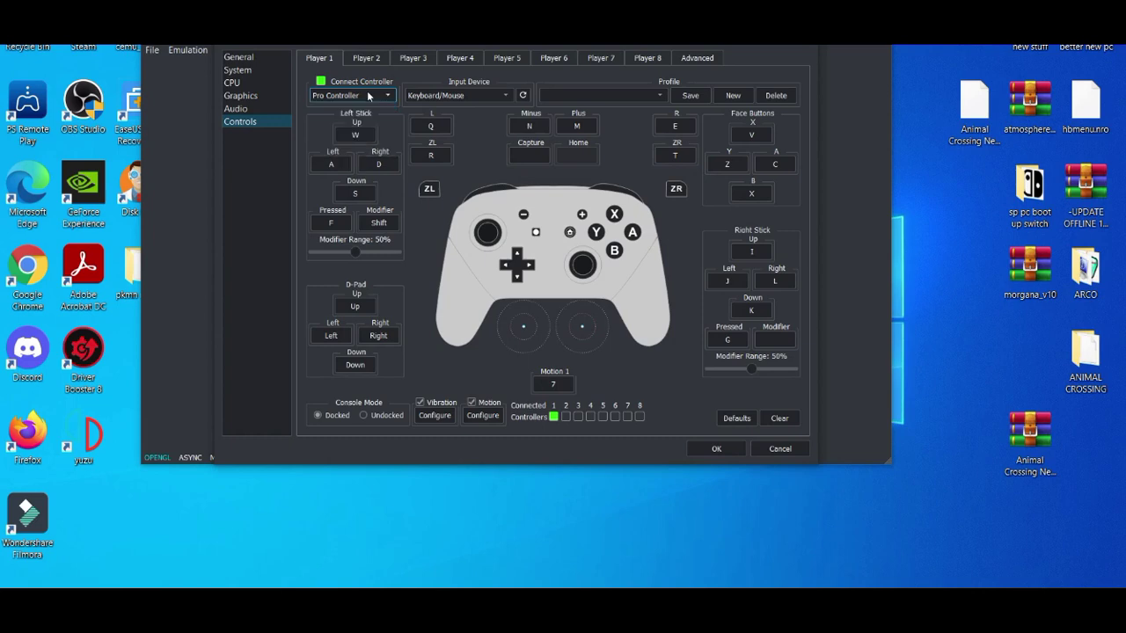
click(436, 95)
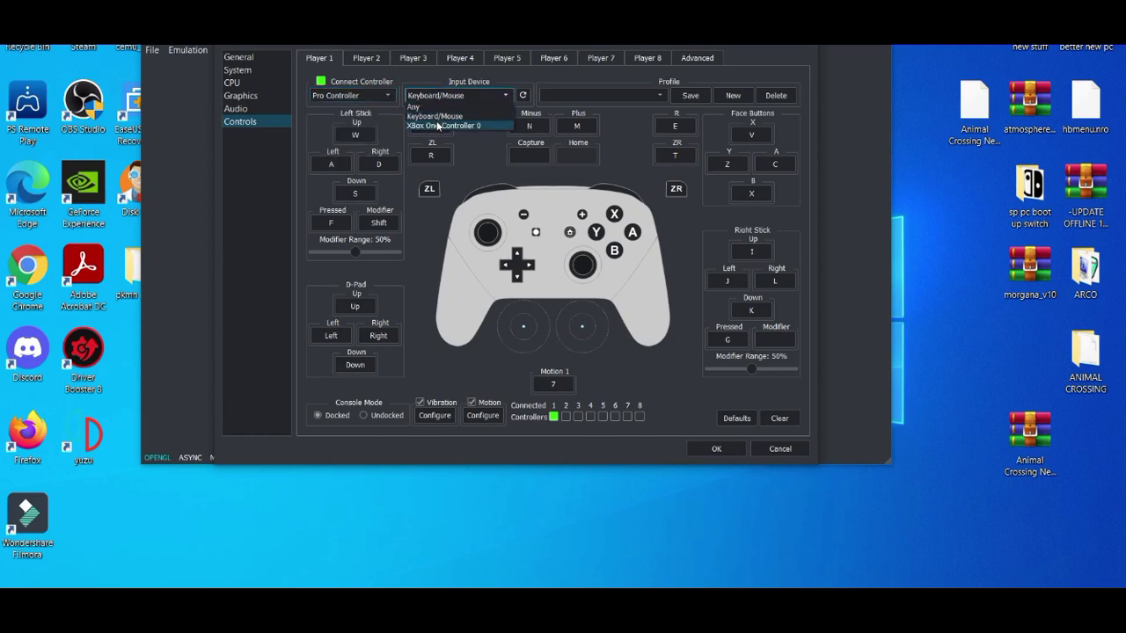
click(437, 125)
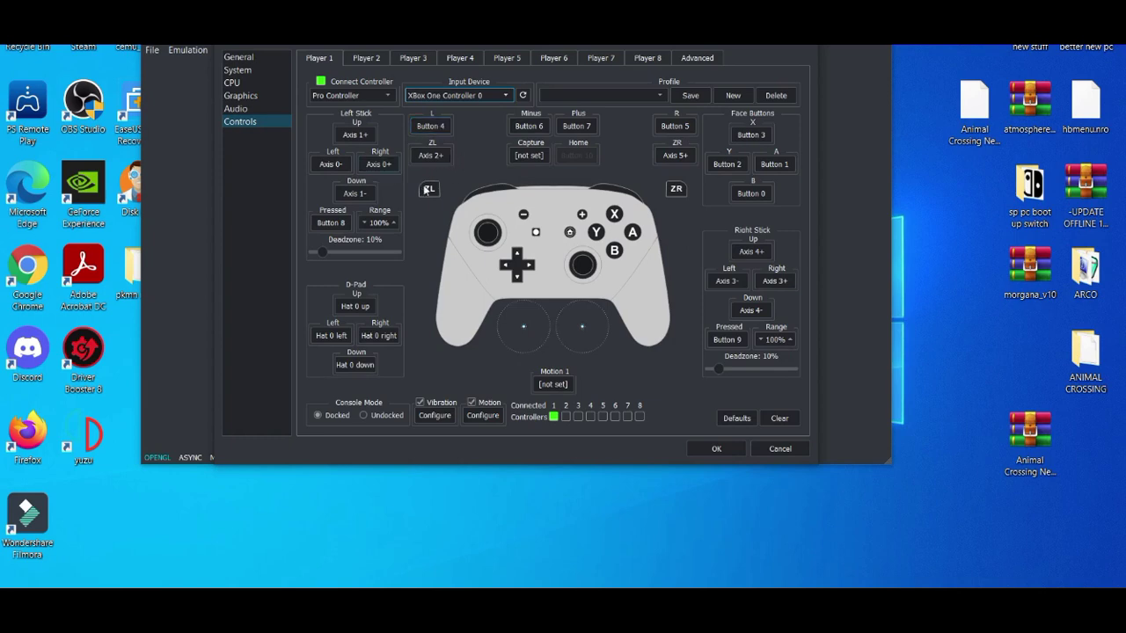
click(356, 135)
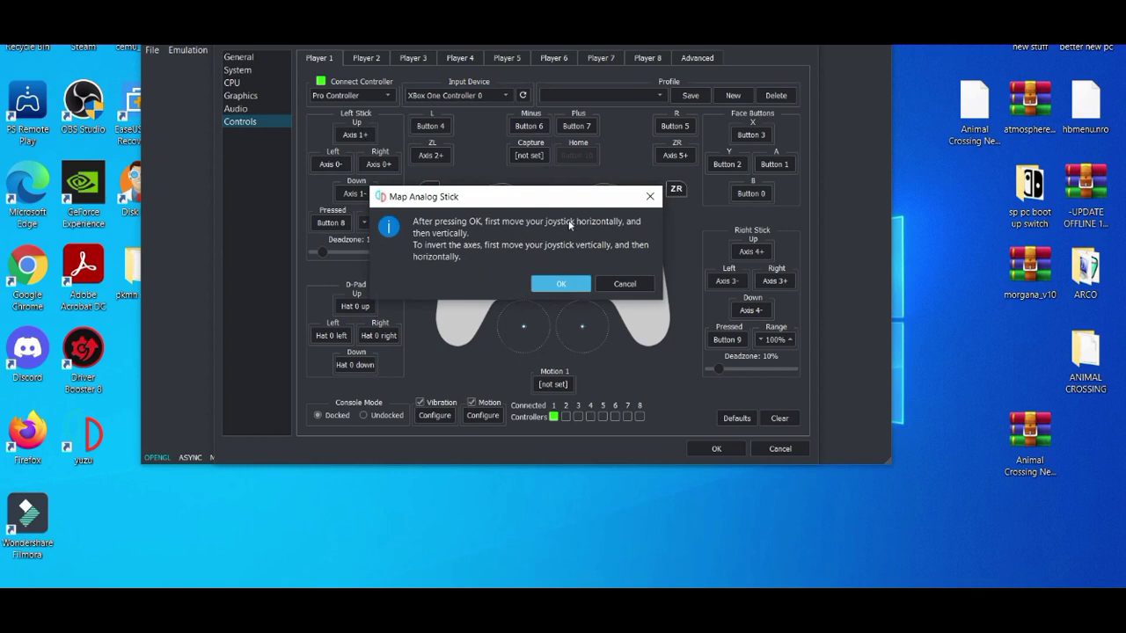
click(569, 284)
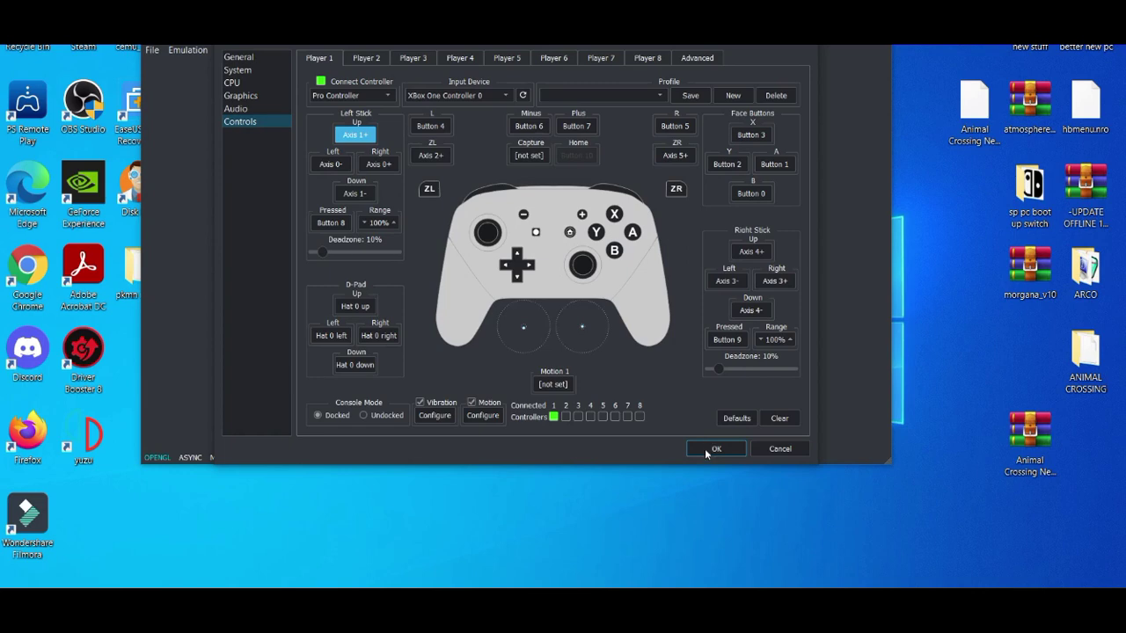
Confirm the configuration with OK, saving the XBox One Controller 0 mapping
click(704, 448)
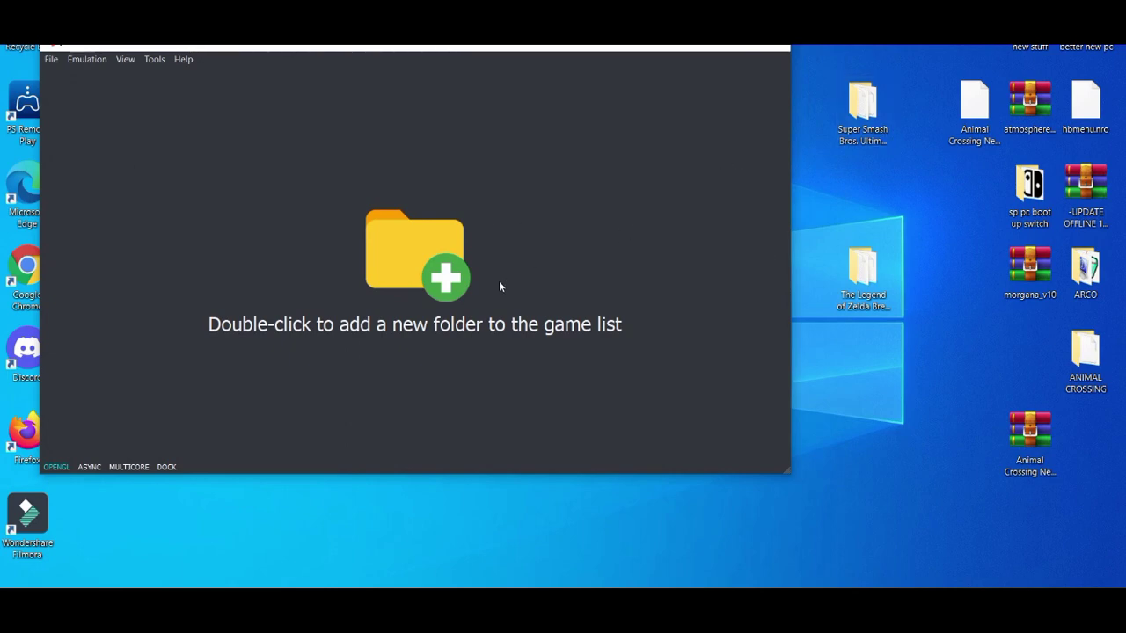
Add the Desktop folder Super Smash Bros. Ultimate [XCI] to yuzu's game list
double_click(445, 286)
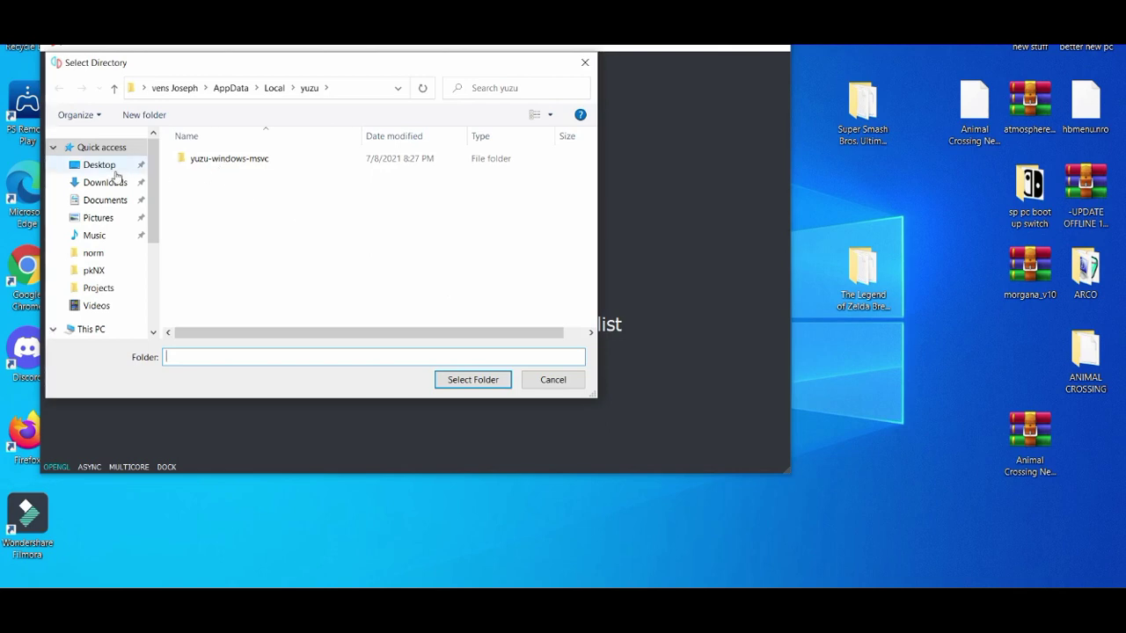
click(99, 165)
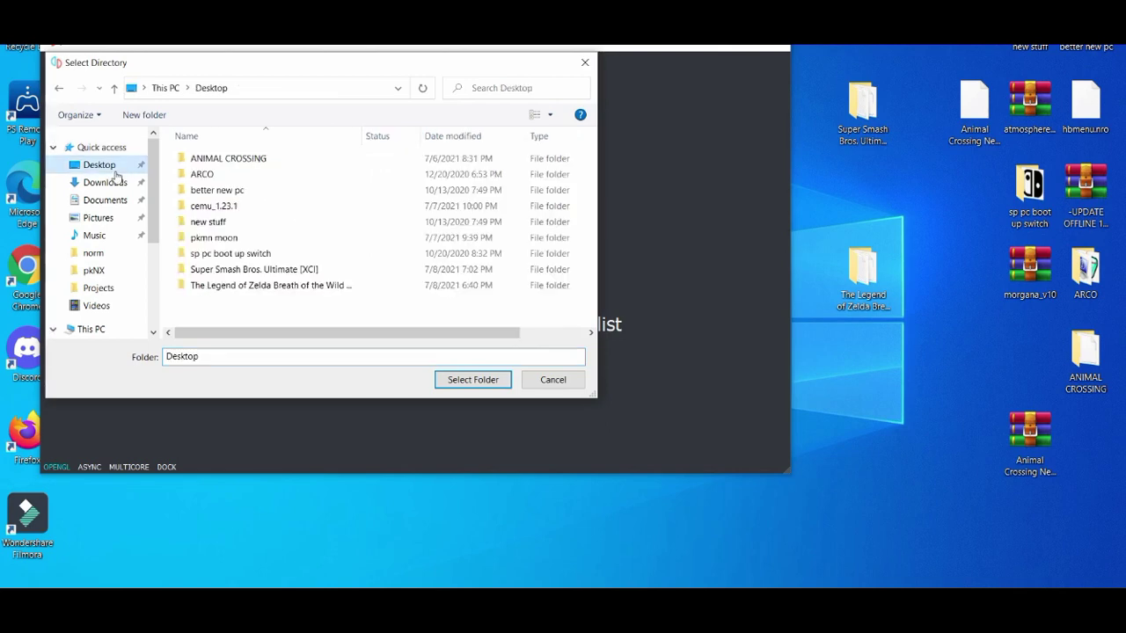
click(226, 272)
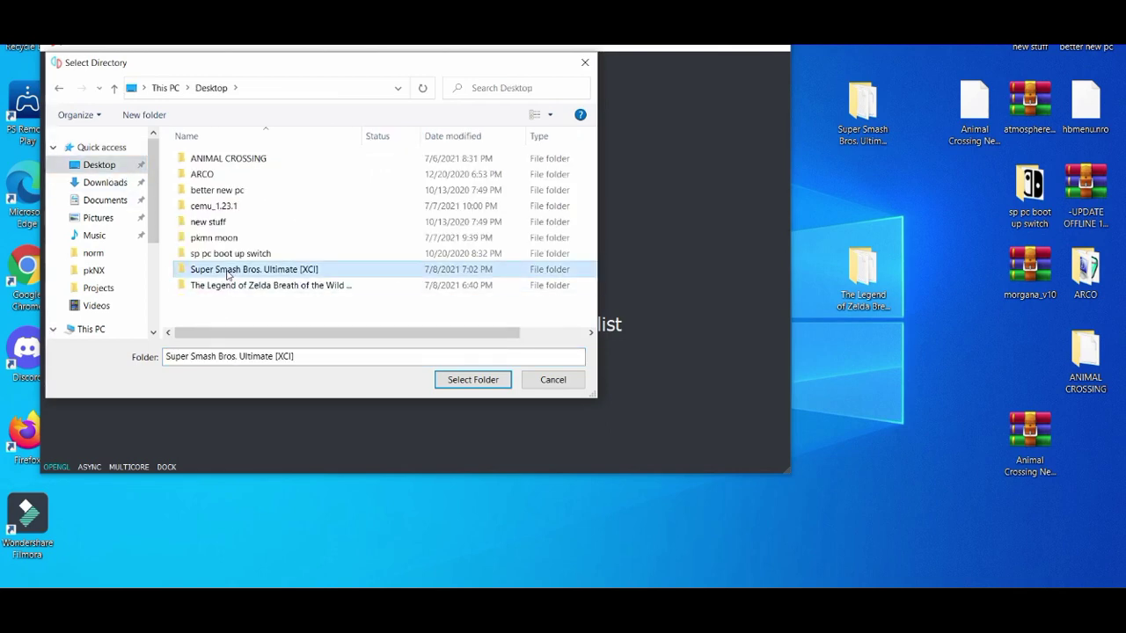
click(470, 380)
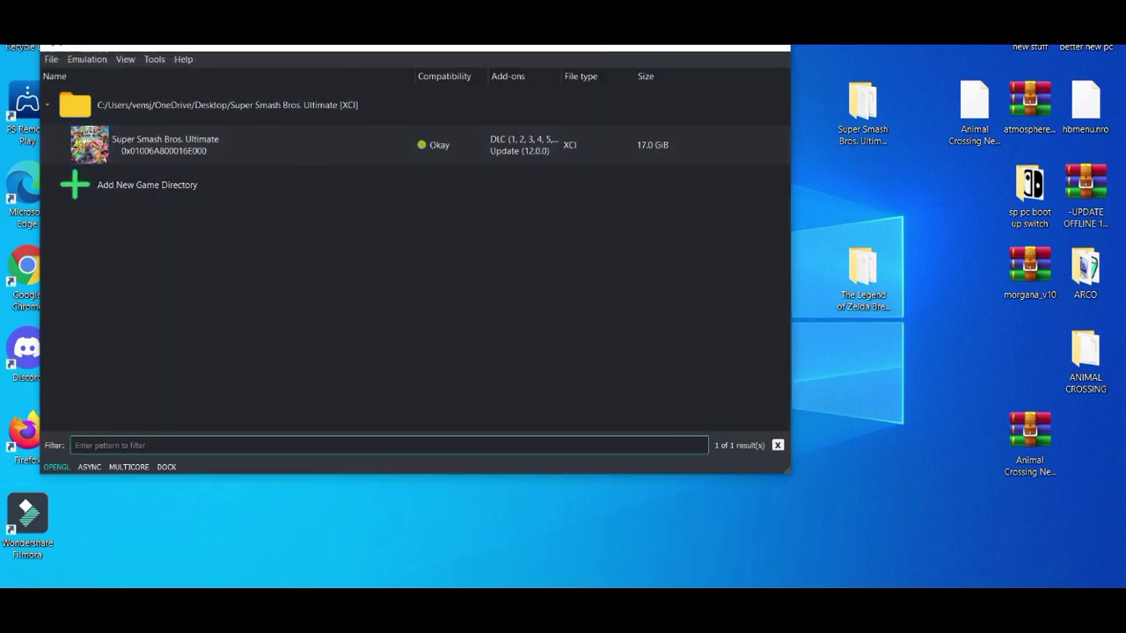
drag(312, 46, 387, 51)
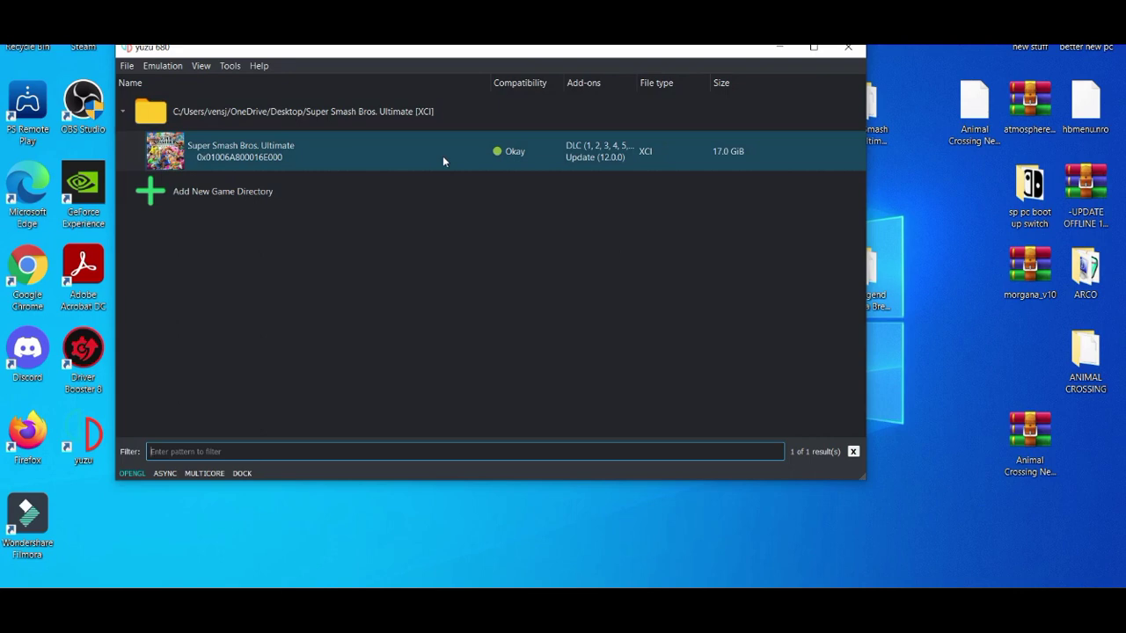
click(409, 158)
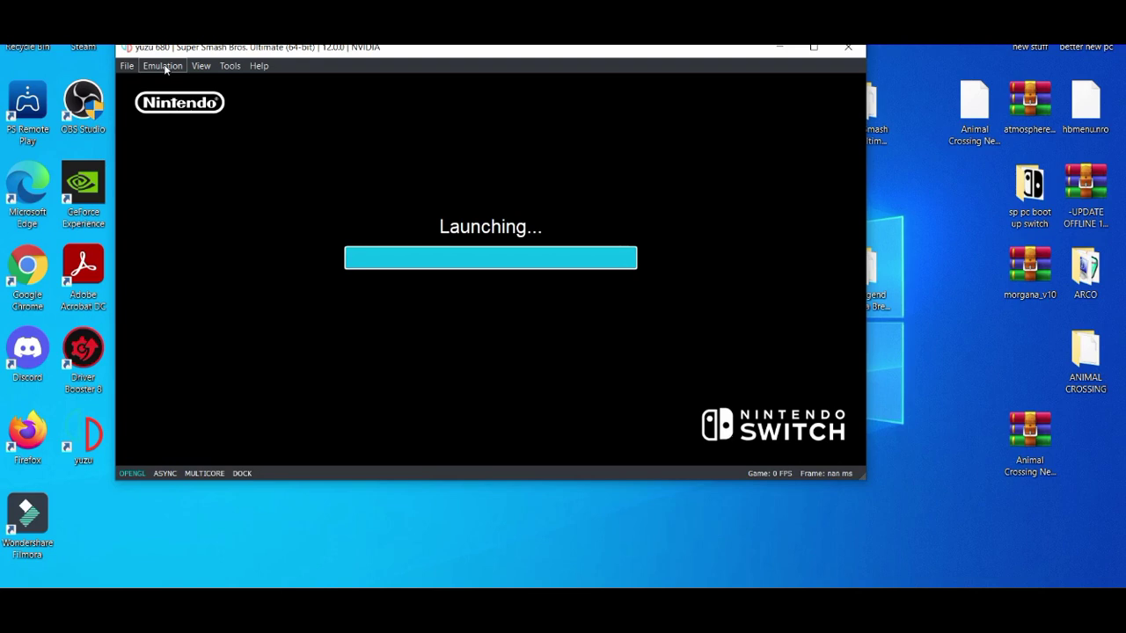
click(163, 66)
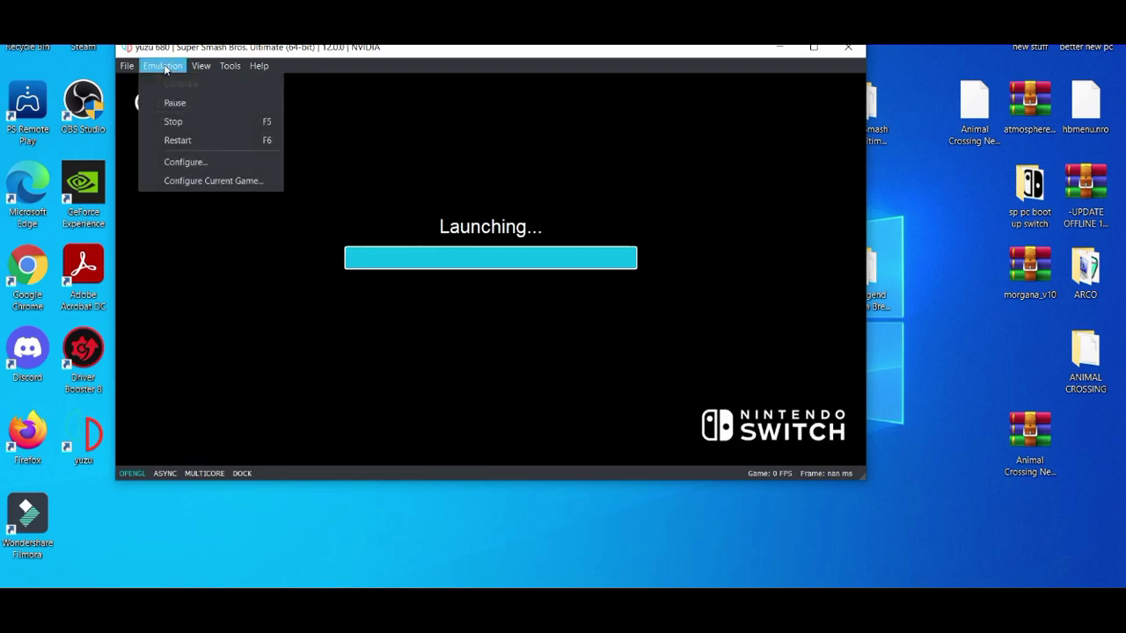
click(172, 121)
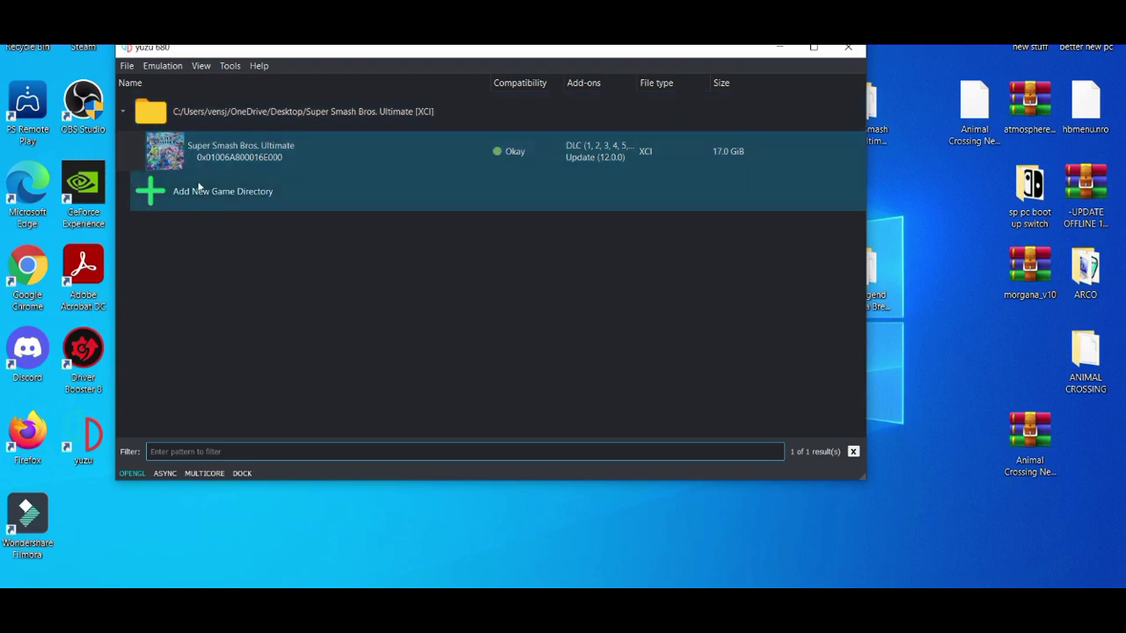